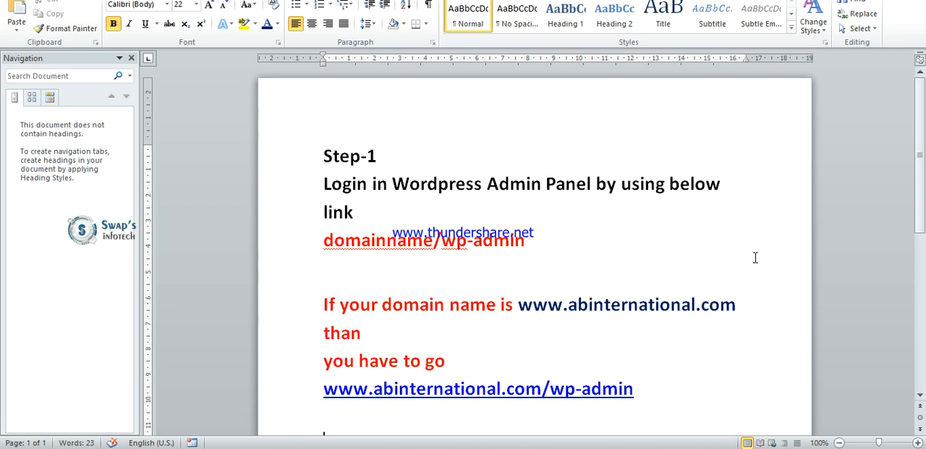
Switch to the New Tab window in Chrome and go to the Startech website's WordPress admin address
mouse_move(471, 448)
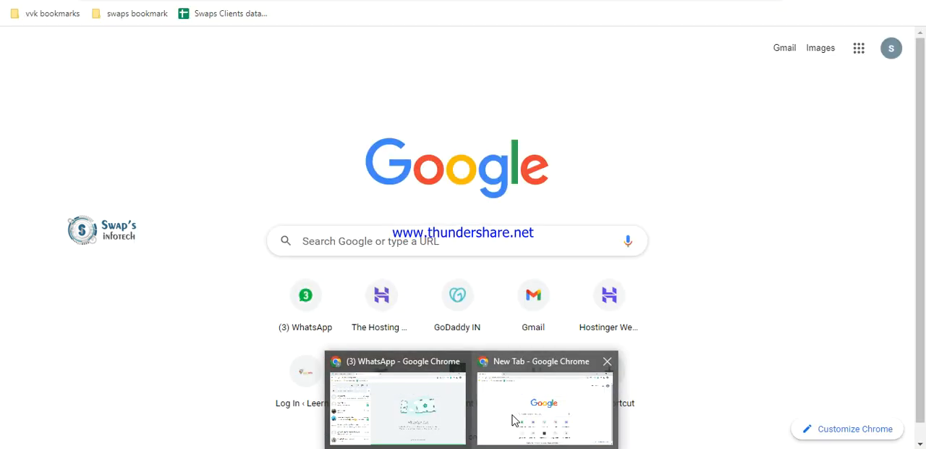
click(512, 418)
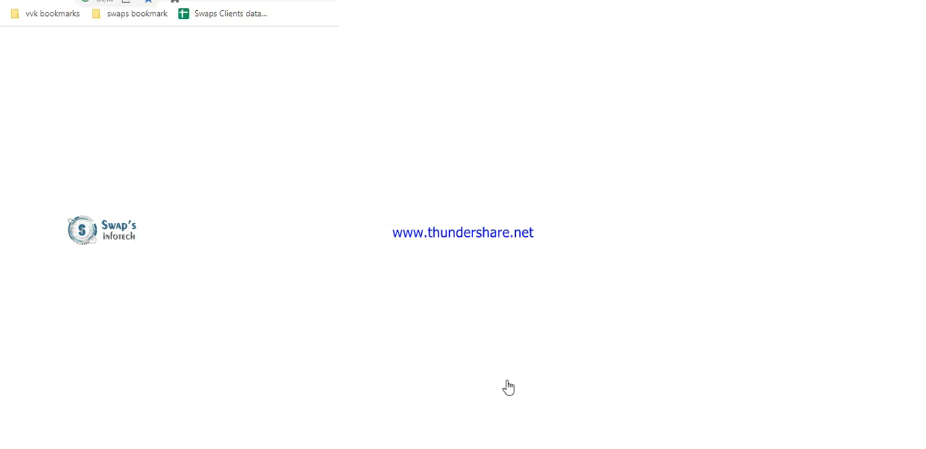
mouse_move(525, 361)
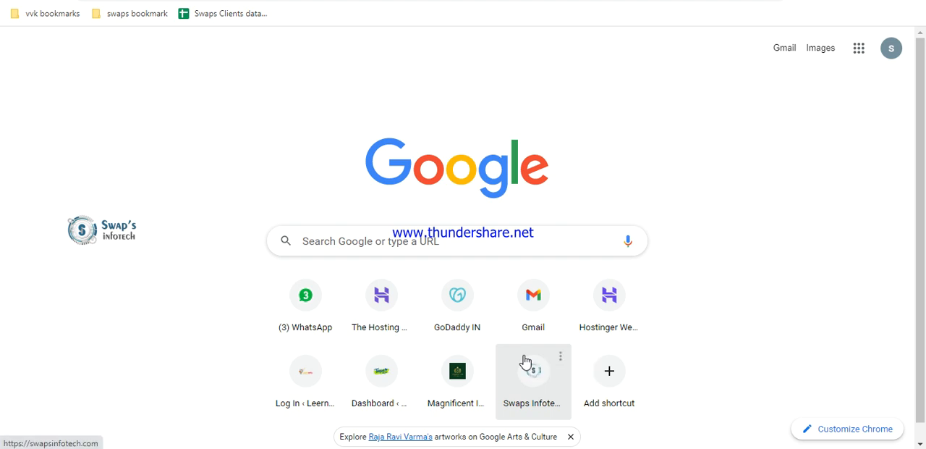
scroll(525, 362, down, 1)
click(626, 0)
text(ww)
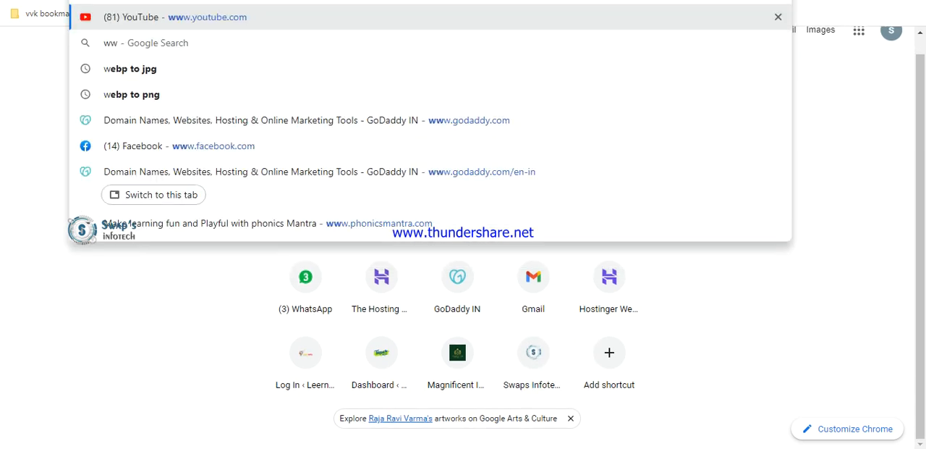
text(w.star)
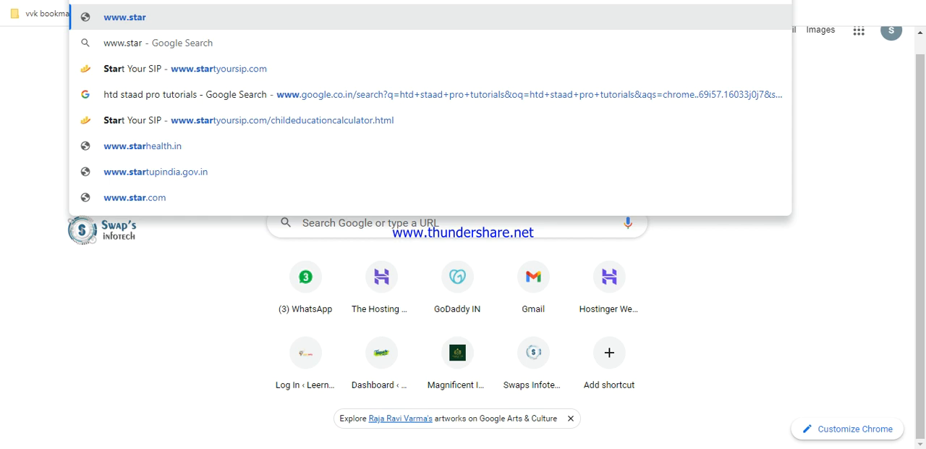
text(tech)
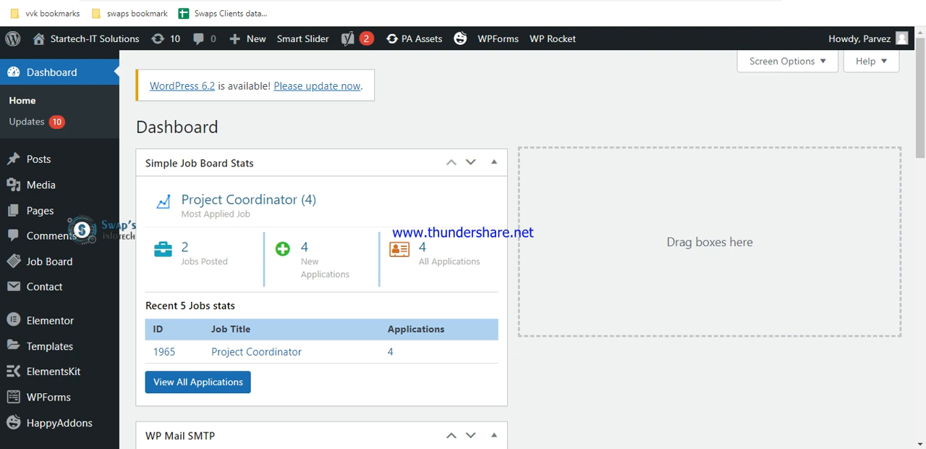
Open the live Startech site in a new browser tab and return to the WordPress dashboard
mouse_move(58, 47)
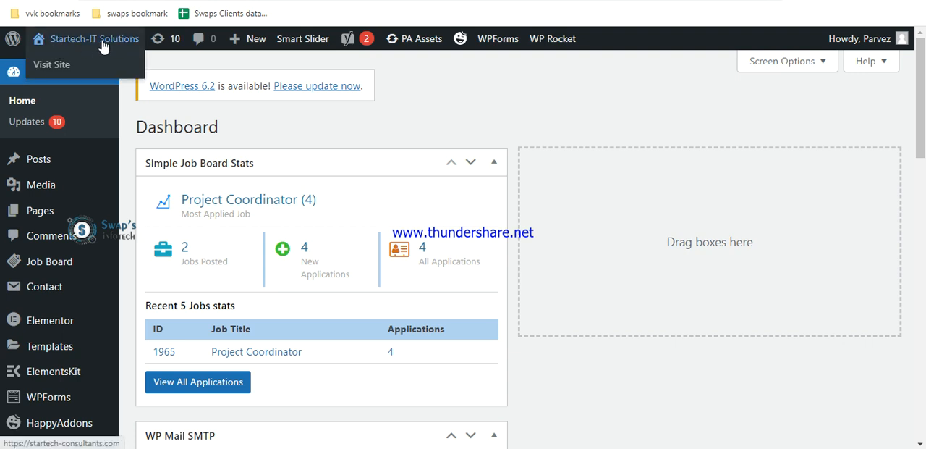
right_click(69, 70)
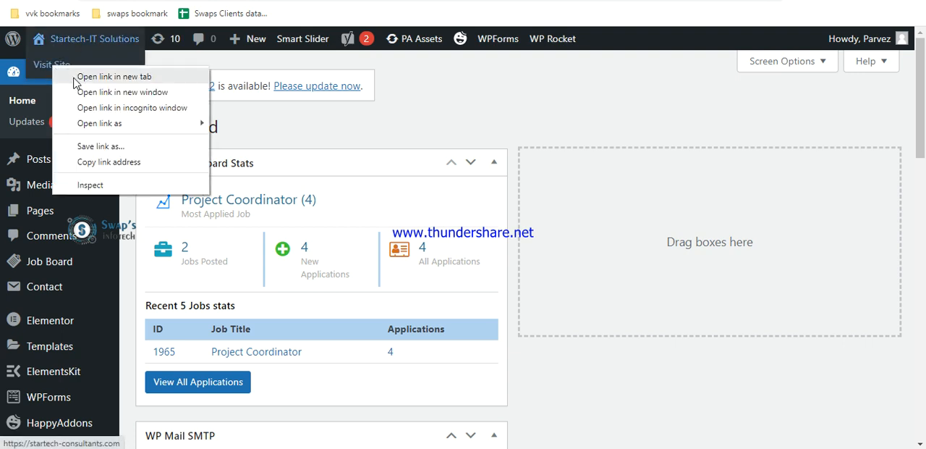
click(114, 76)
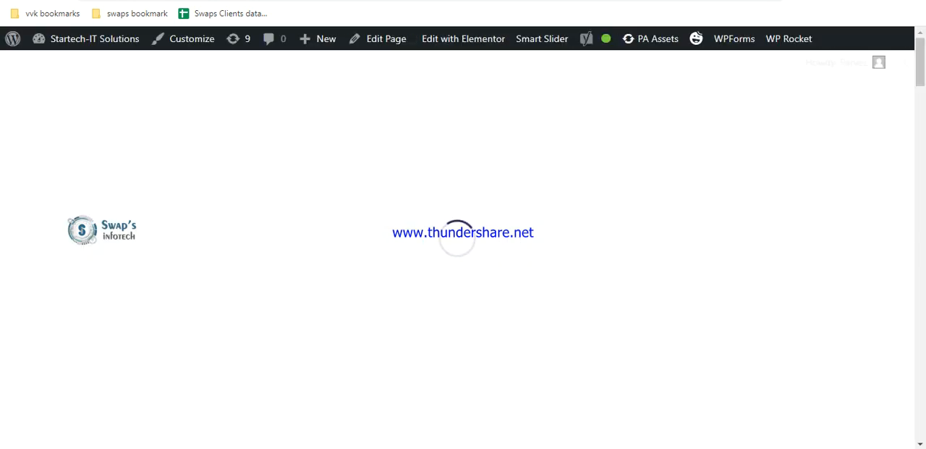
click(79, 0)
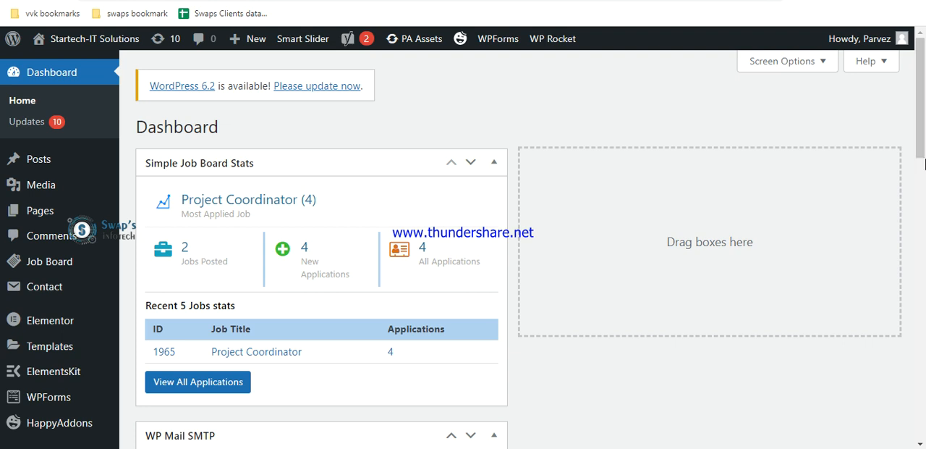
Create a new Job Board posting titled "Project Developer" and place the cursor in its empty body paragraph
mouse_move(61, 271)
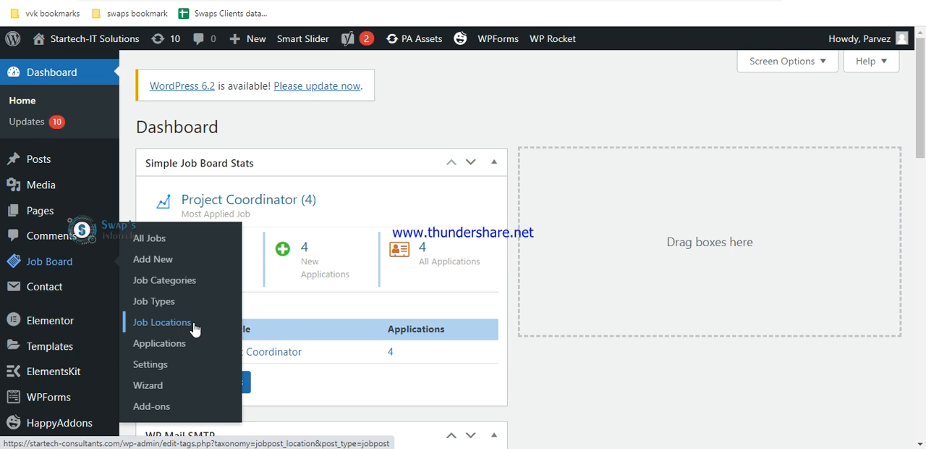
click(159, 266)
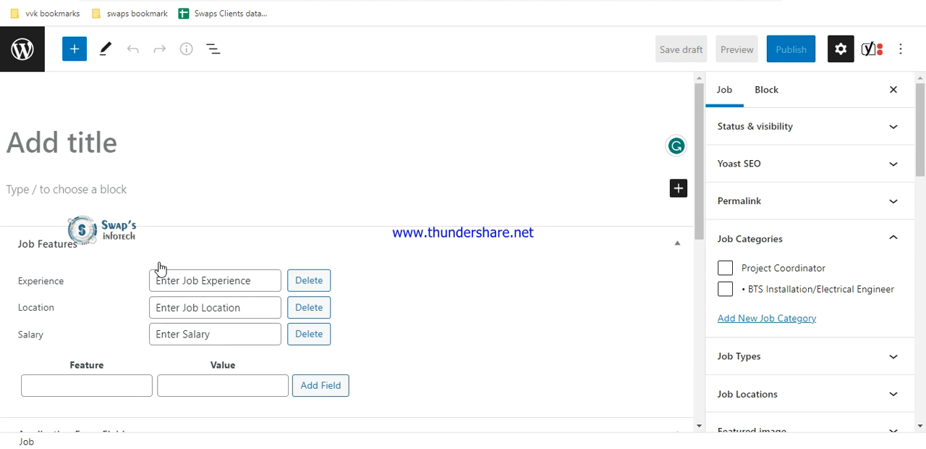
text(Project )
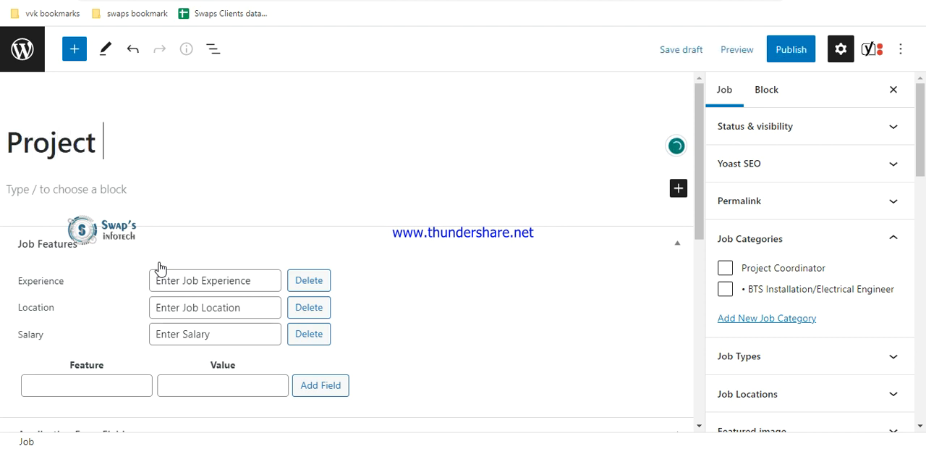
text(Developwe)
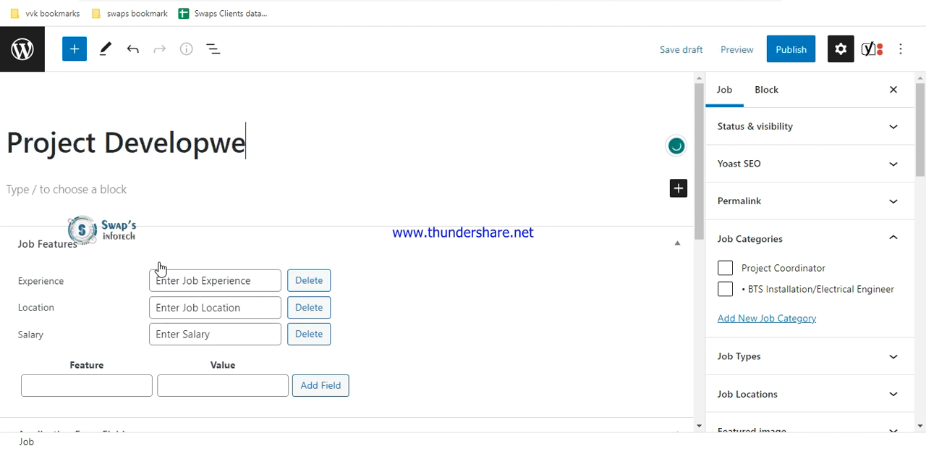
key(BackSpace)
key(BackSpace)
text(er)
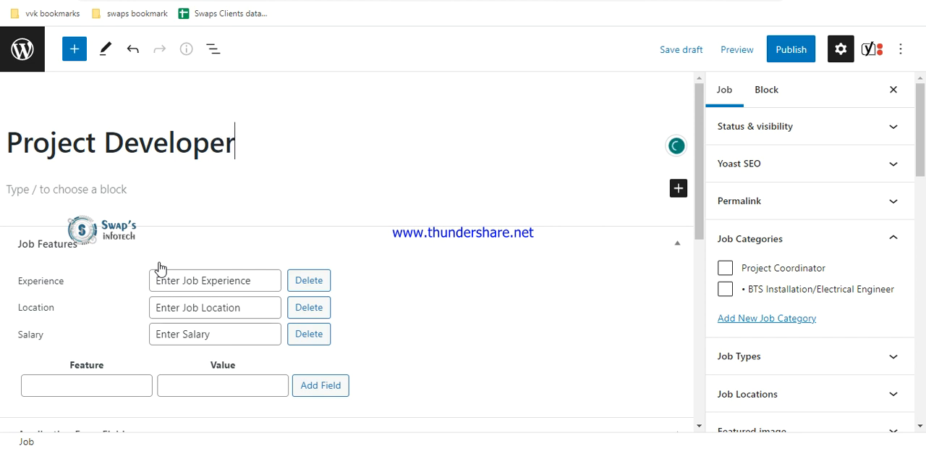
click(106, 190)
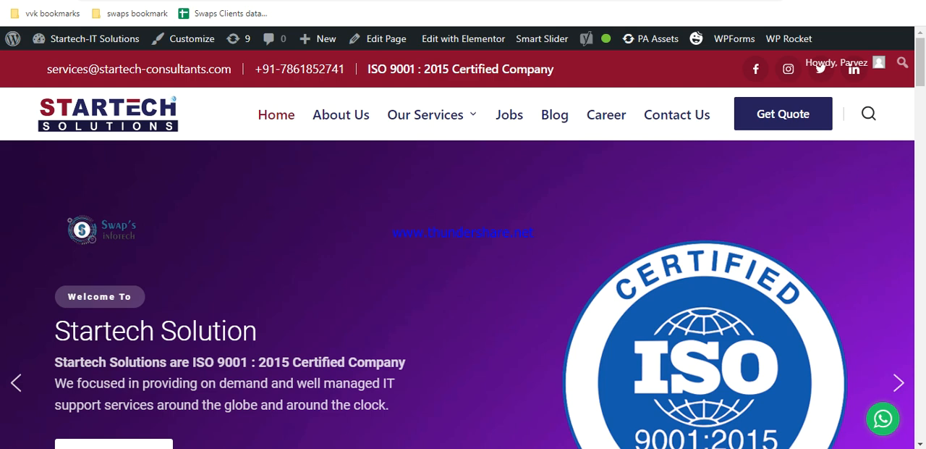
On the live site's Jobs page, open the full details of the BTS Installation/Electrical Engineer job
mouse_move(425, 114)
click(506, 123)
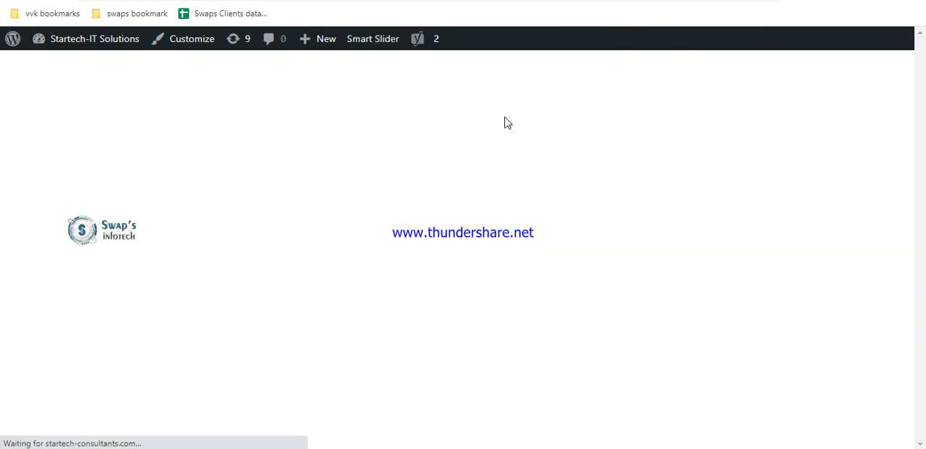
scroll(321, 180, down, 3)
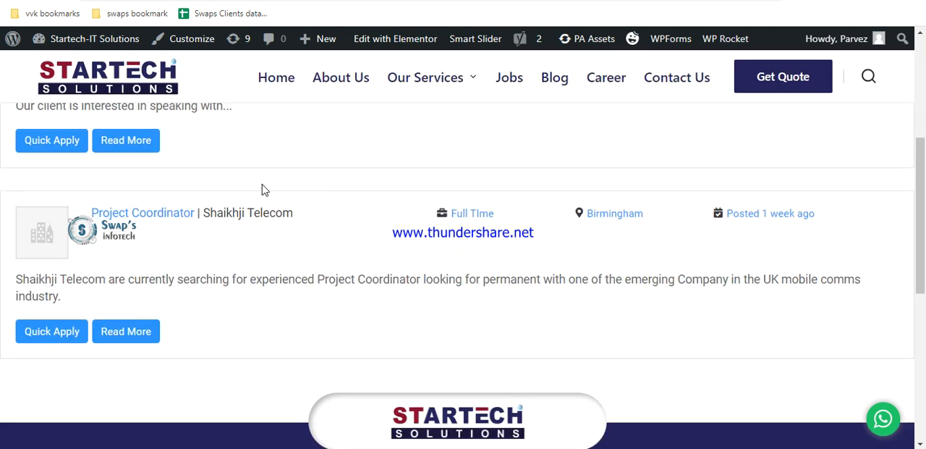
click(128, 148)
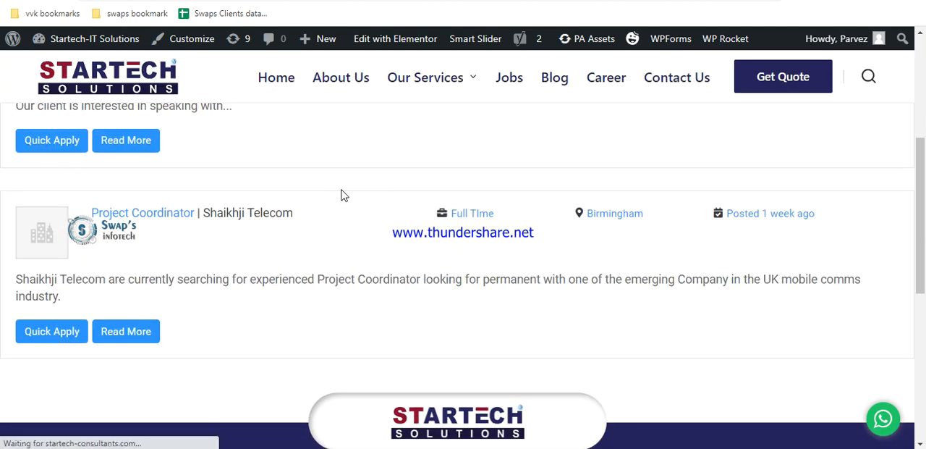
scroll(347, 268, down, 3)
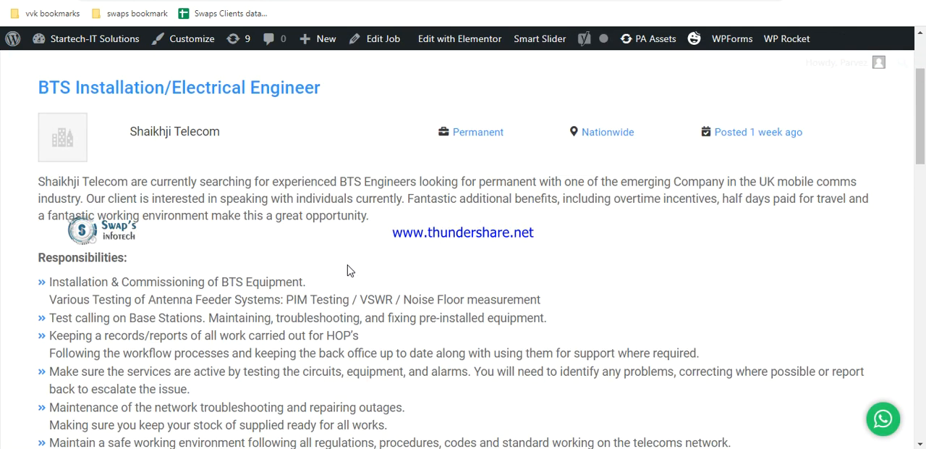
scroll(90, 192, up, 1)
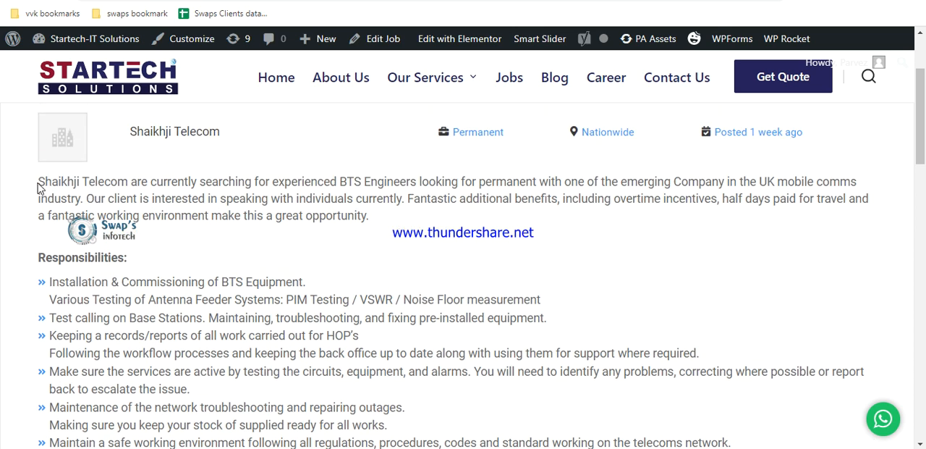
Copy the job's full description, from the introduction through the last bullet point, and paste it into the Project Developer posting's body
drag(40, 183, 610, 180)
key(ctrl+c)
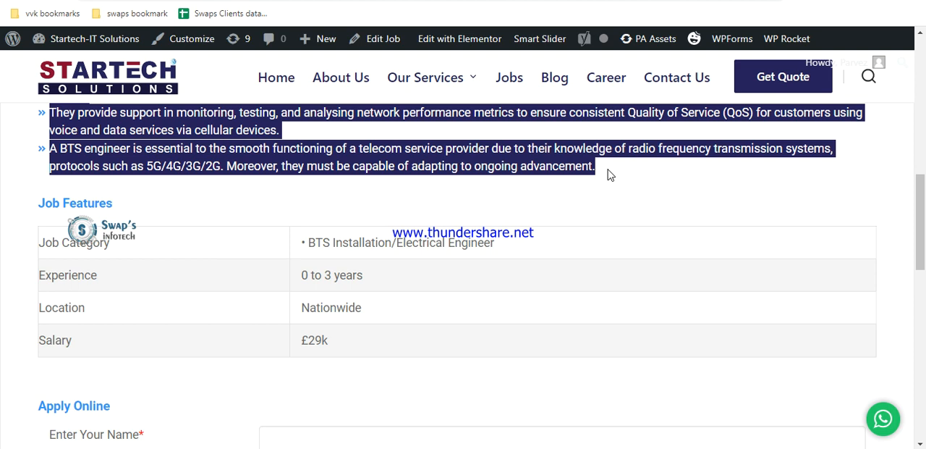
click(246, 1)
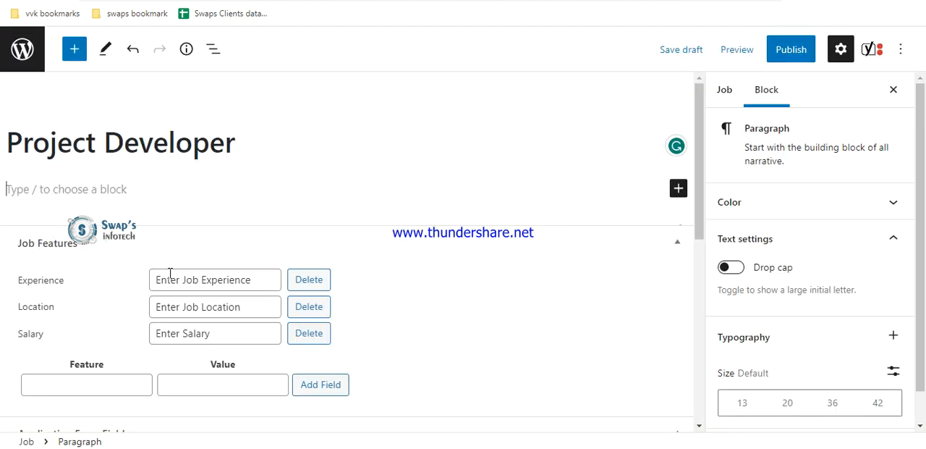
key(ctrl+v)
scroll(355, 168, up, 10)
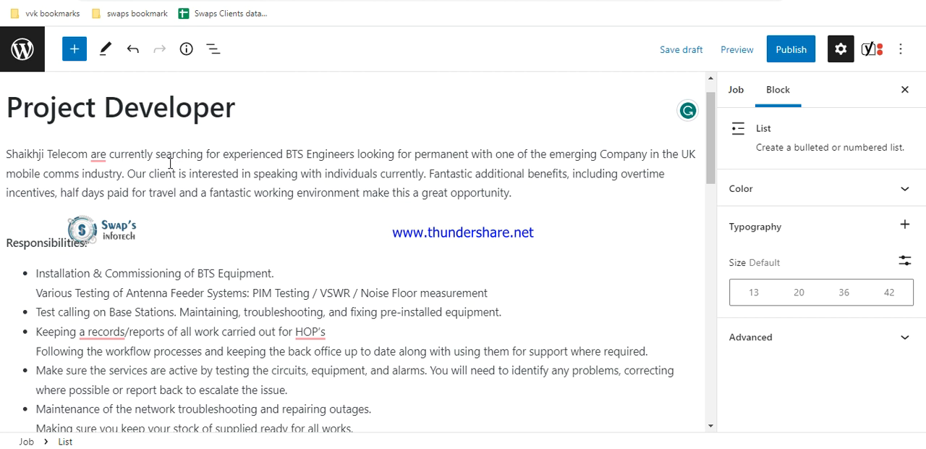
Highlight the pasted introductory paragraph and toggle bold on the "Responsibilities:" heading below it
drag(542, 194, 3, 153)
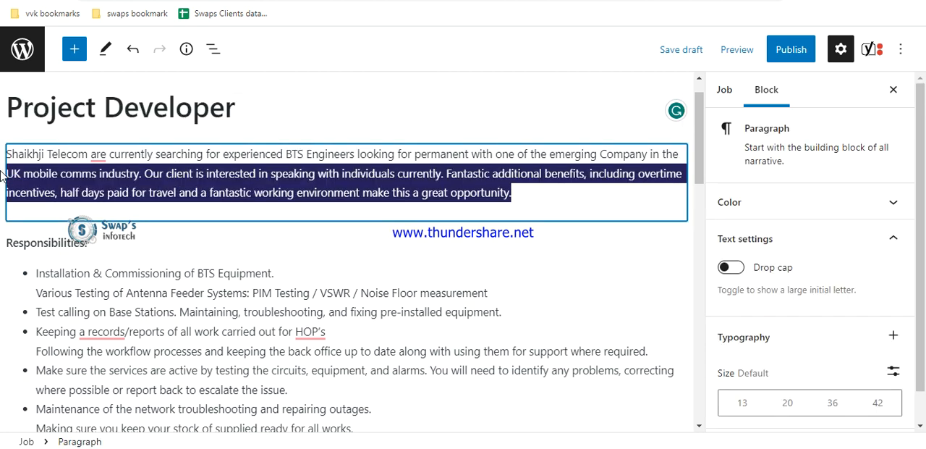
drag(88, 246, 8, 240)
key(ctrl+b)
Start an empty paragraph below the last bullet point of the "What are we looking for?" list
scroll(295, 320, down, 3)
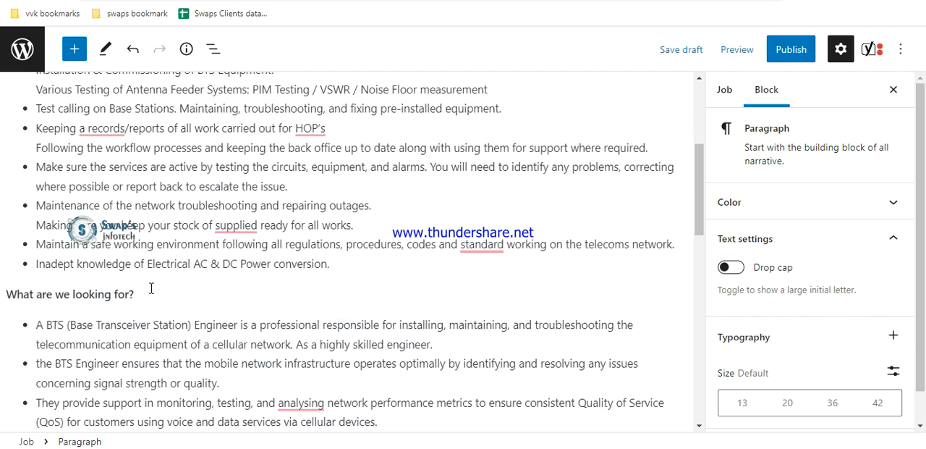
scroll(151, 297, down, 4)
scroll(405, 296, up, 1)
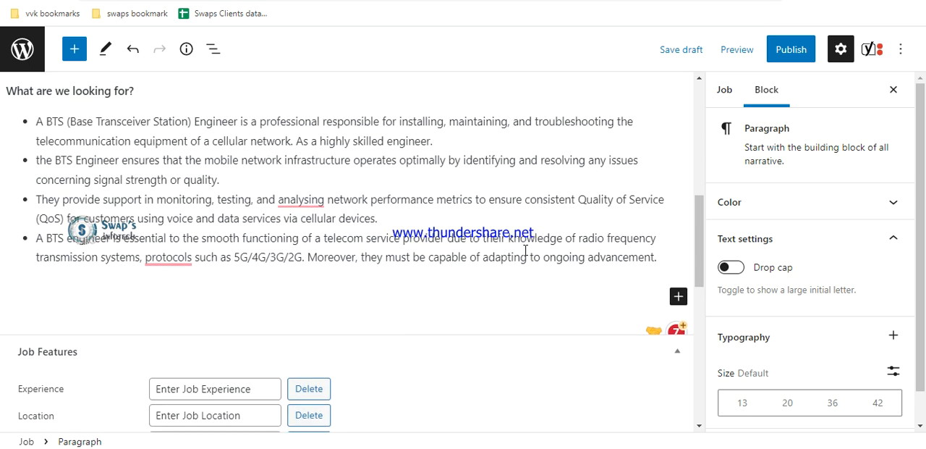
click(666, 259)
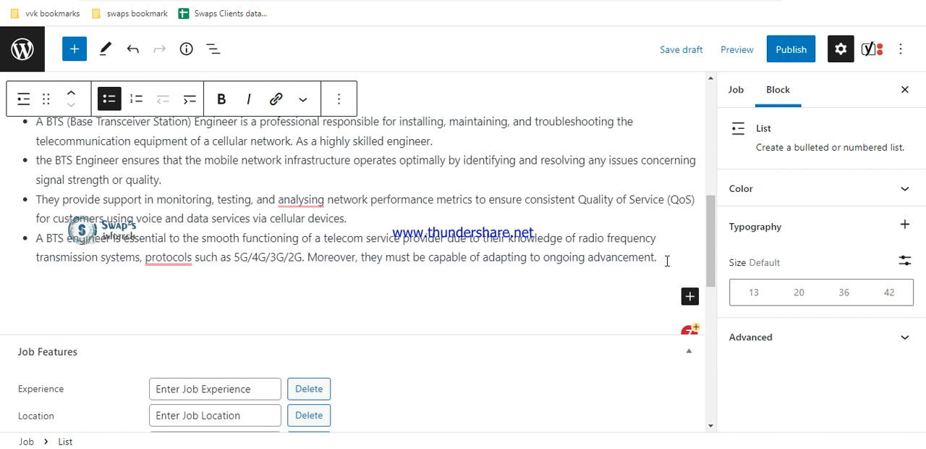
key(Return)
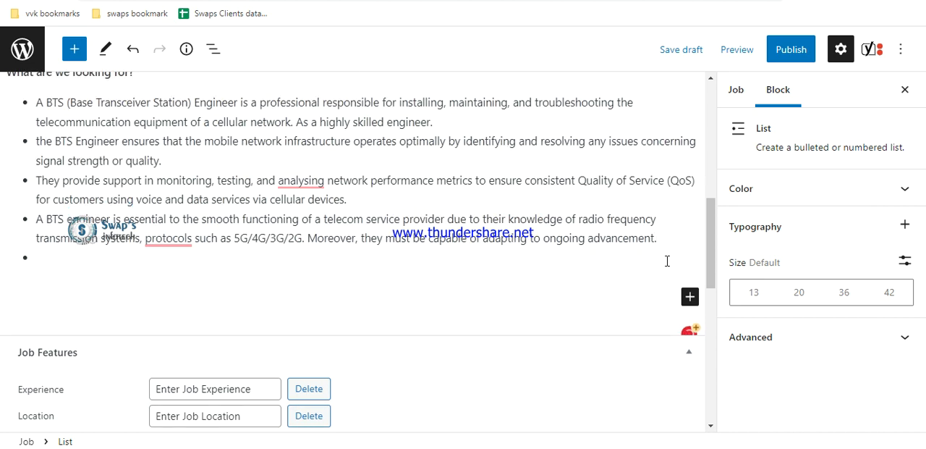
key(Return)
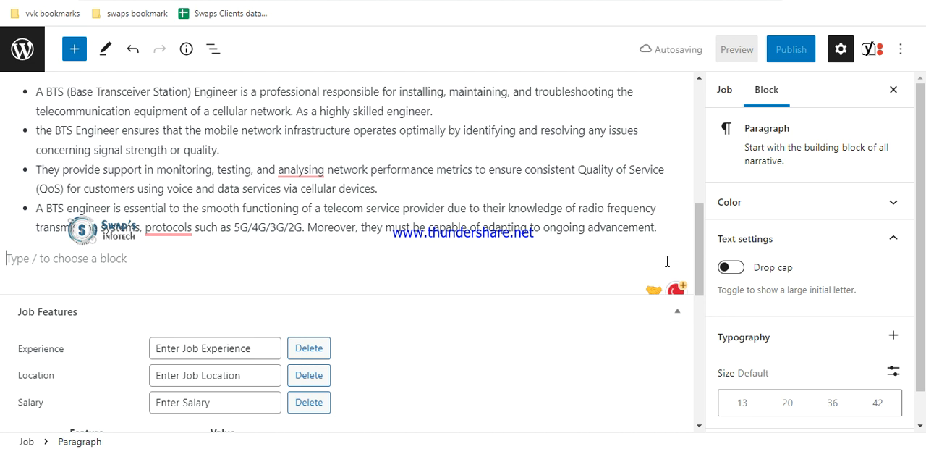
Enter "Key skill required" as a paragraph below the bullet list and delete that text again
text(Key ski8ll)
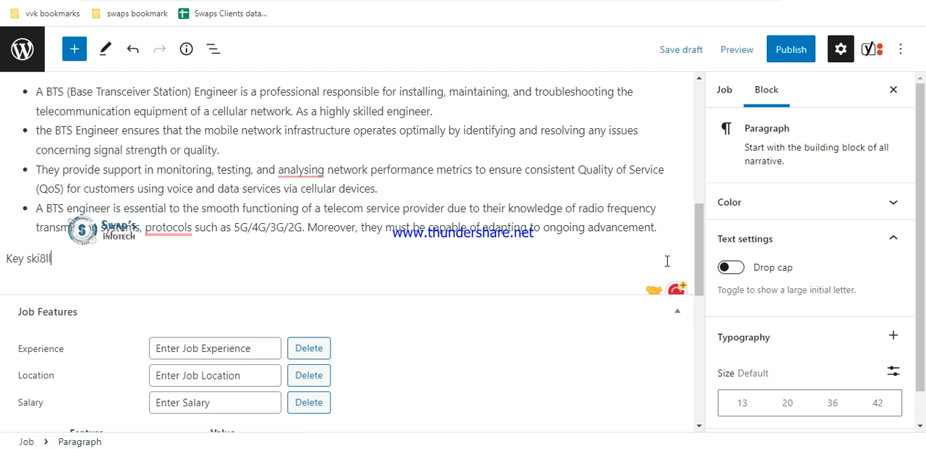
key(BackSpace)
key(BackSpace)
key(BackSpace)
text(ll required:)
key(Return)
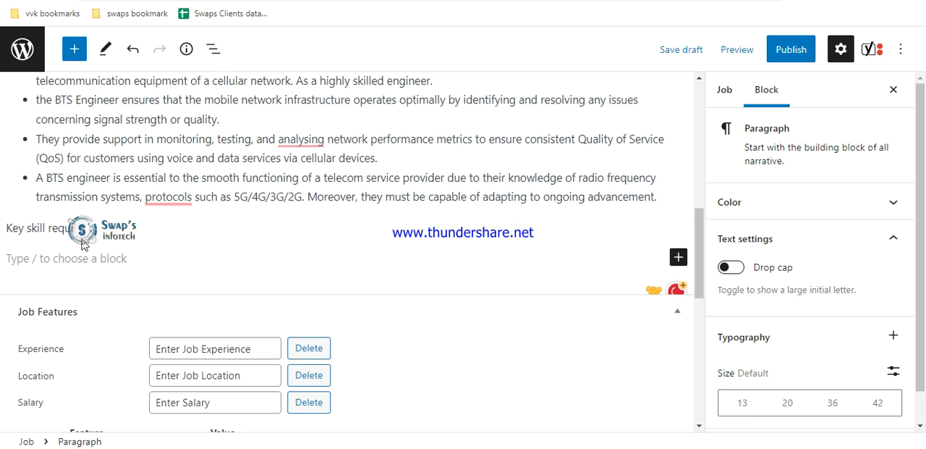
drag(101, 228, 7, 227)
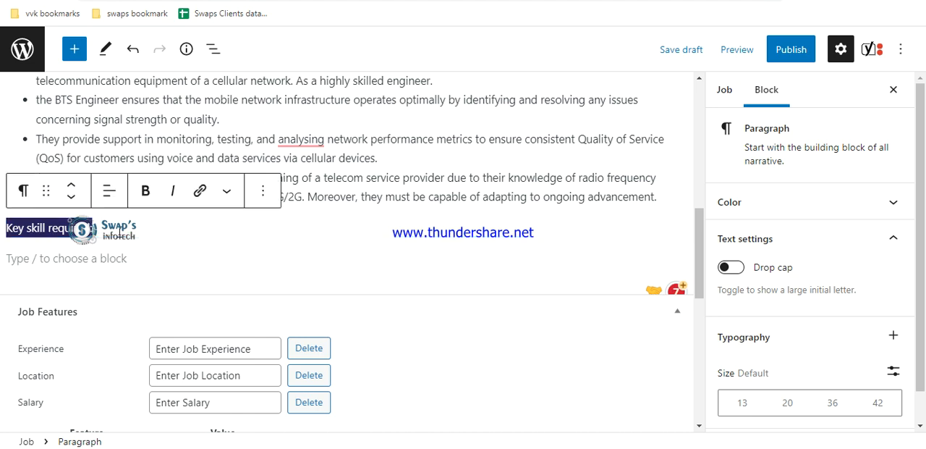
key(BackSpace)
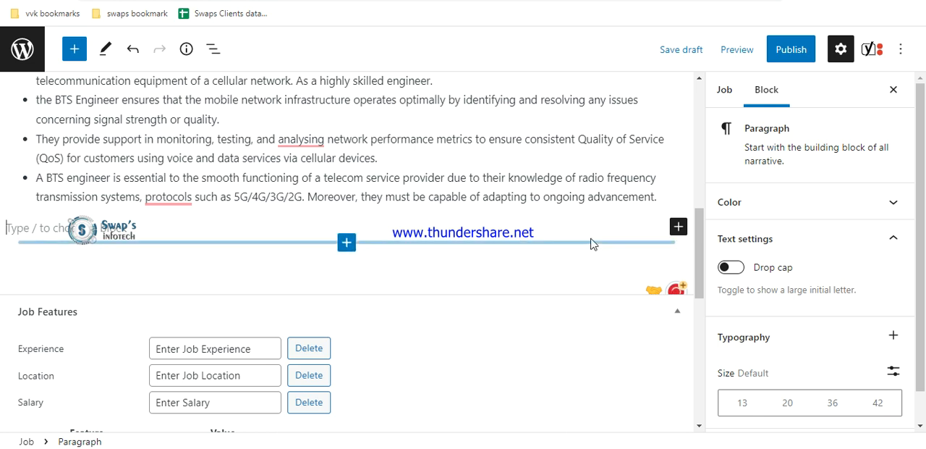
Insert a heading reading "Key Skill" below the last bullet list of the job description and set it to level H4
click(679, 229)
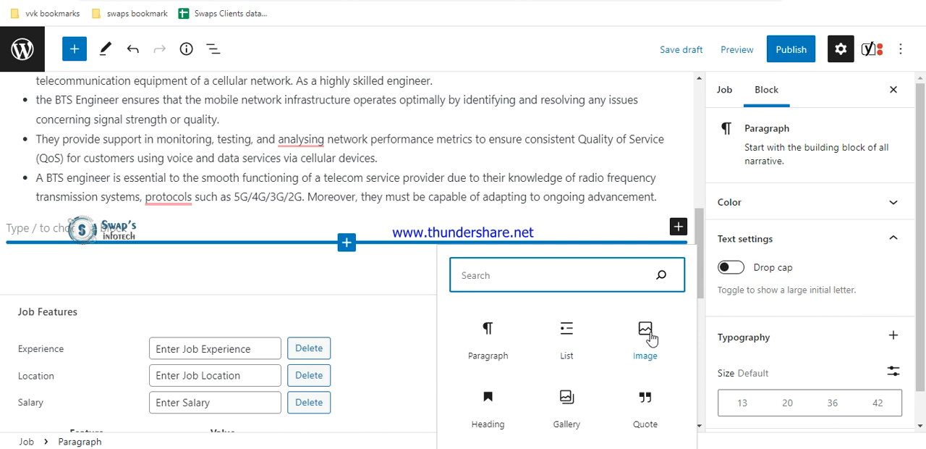
click(486, 417)
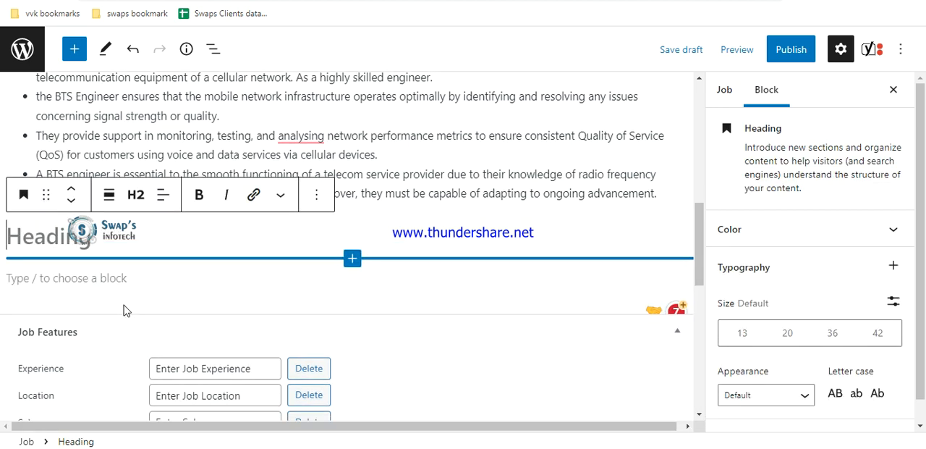
text(Key Skill)
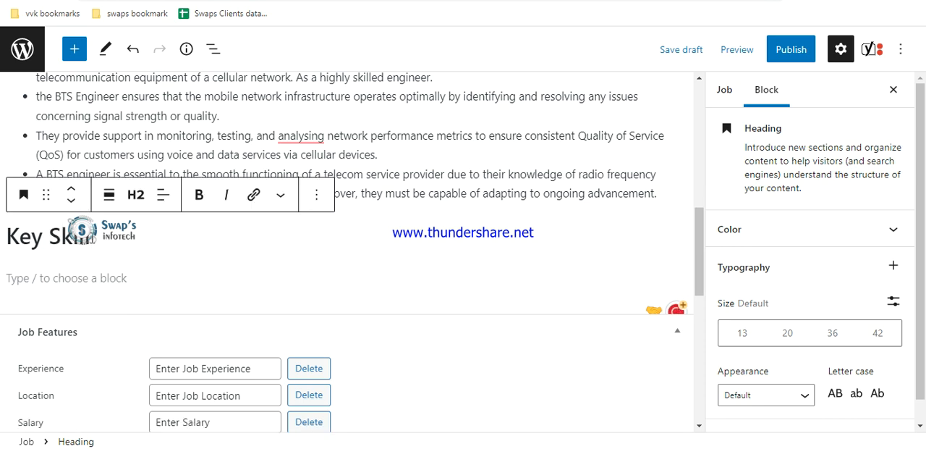
click(136, 198)
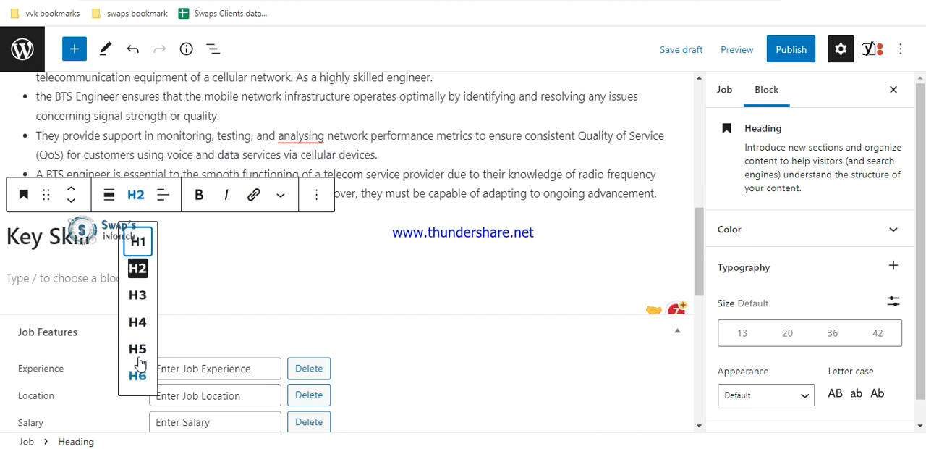
click(136, 322)
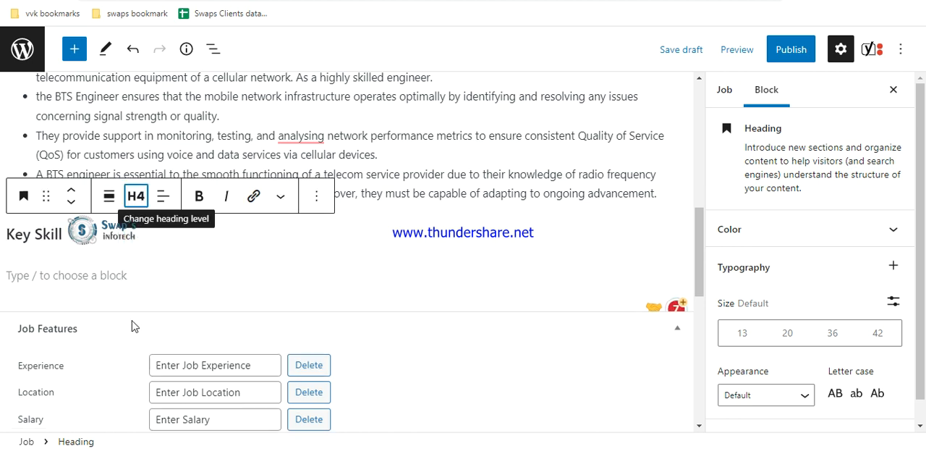
Add a bulleted list under the "Key Skill" heading with the items Html, css, js, bootsrap and wordpress
click(70, 236)
key(Return)
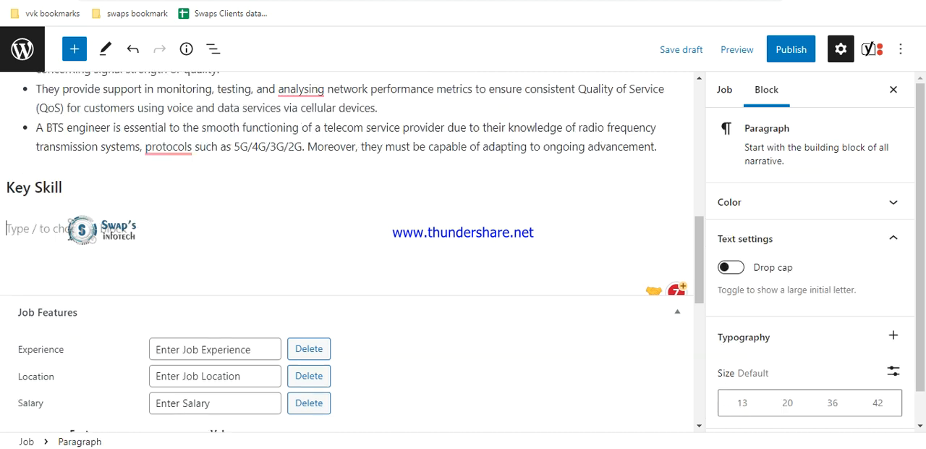
click(678, 227)
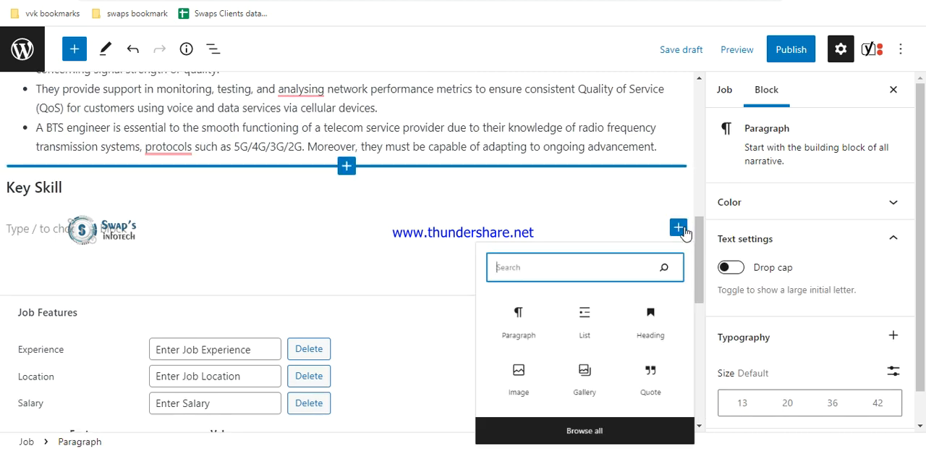
click(567, 332)
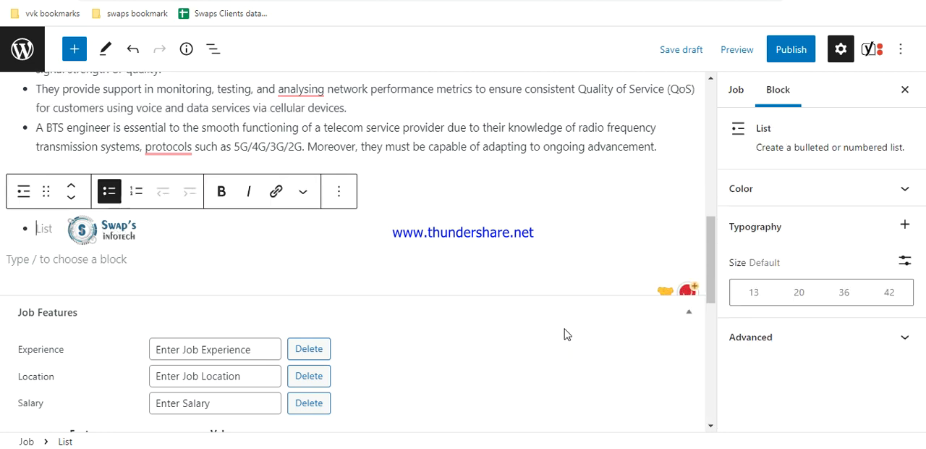
text(Html)
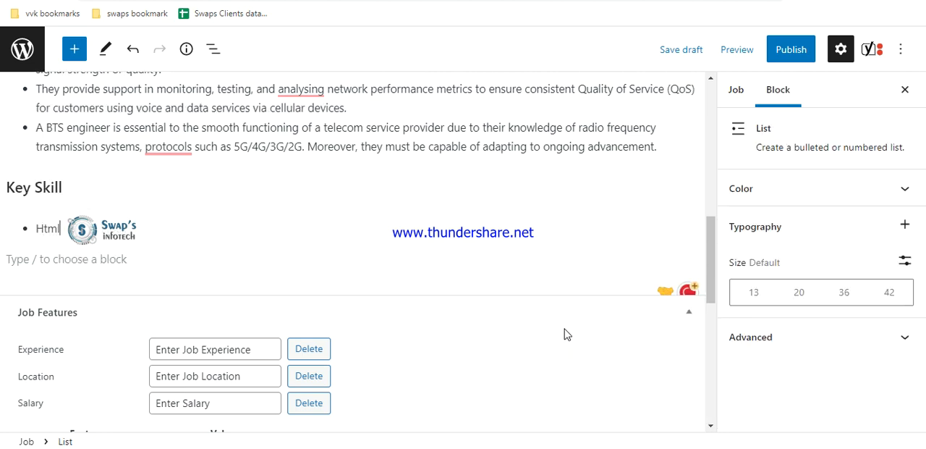
key(Return)
text(cs)
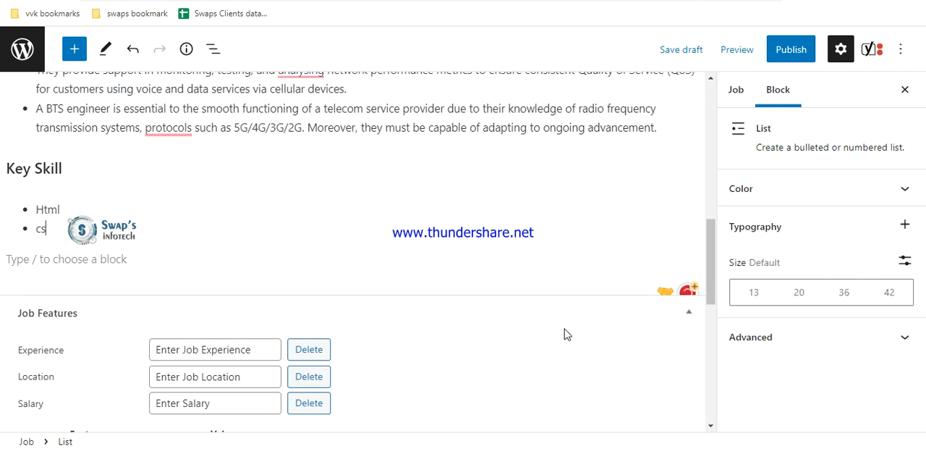
text(s)
key(Return)
text(js)
key(Return)
text(bootstr)
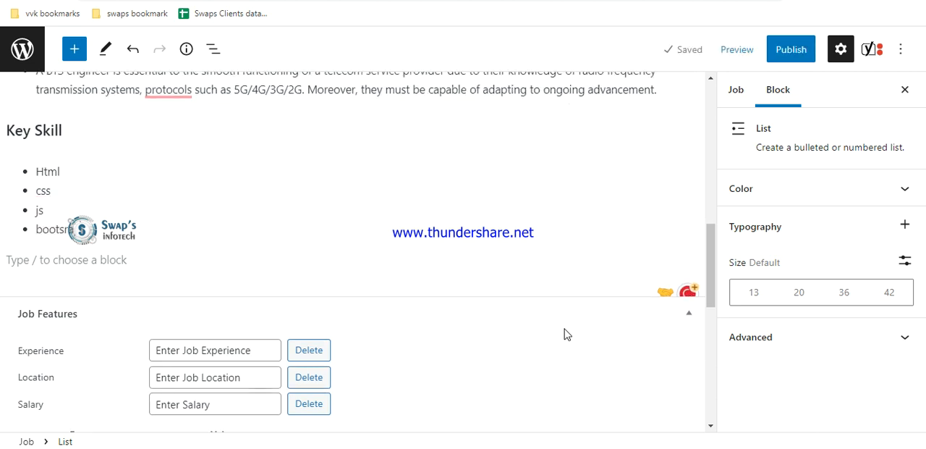
text(ap)
key(Return)
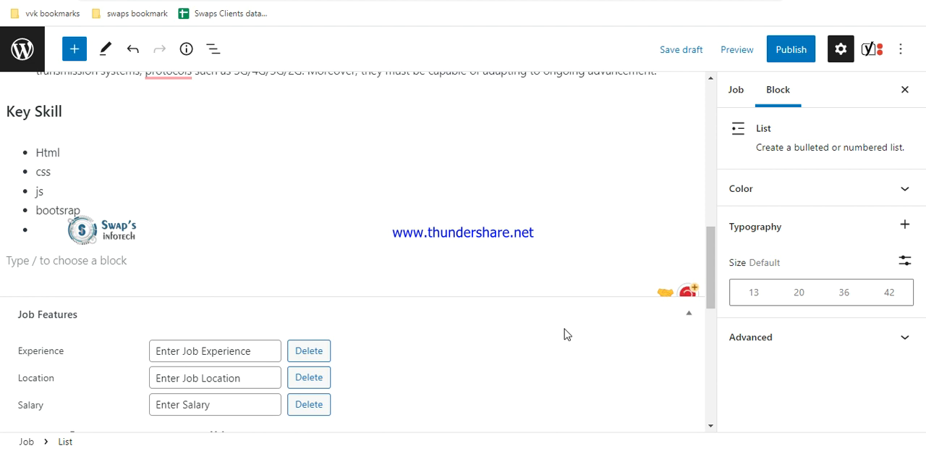
text(wordp)
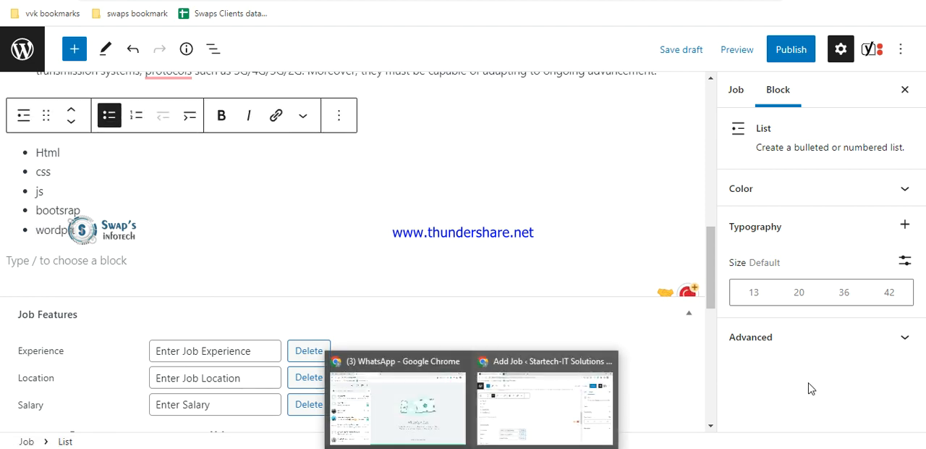
Fill in the job features with experience "3 Years Min", location "Mumbai" and salary "600000"
scroll(496, 249, down, 2)
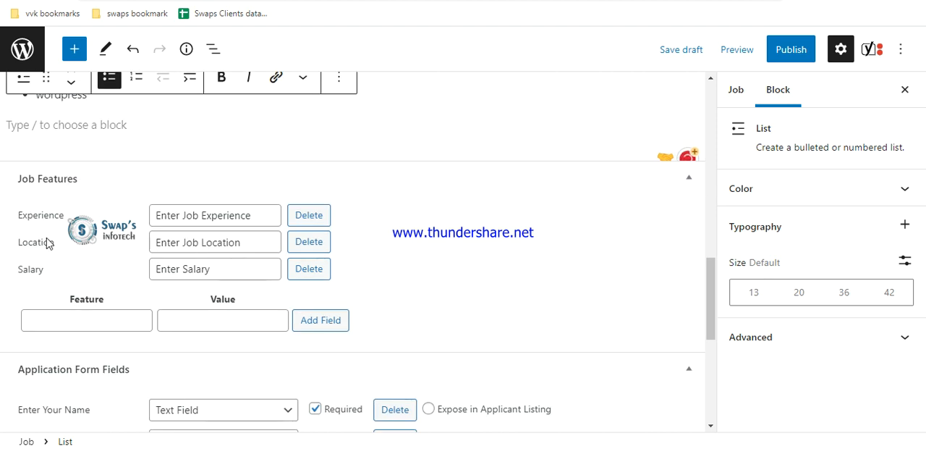
drag(273, 215, 154, 216)
text(2)
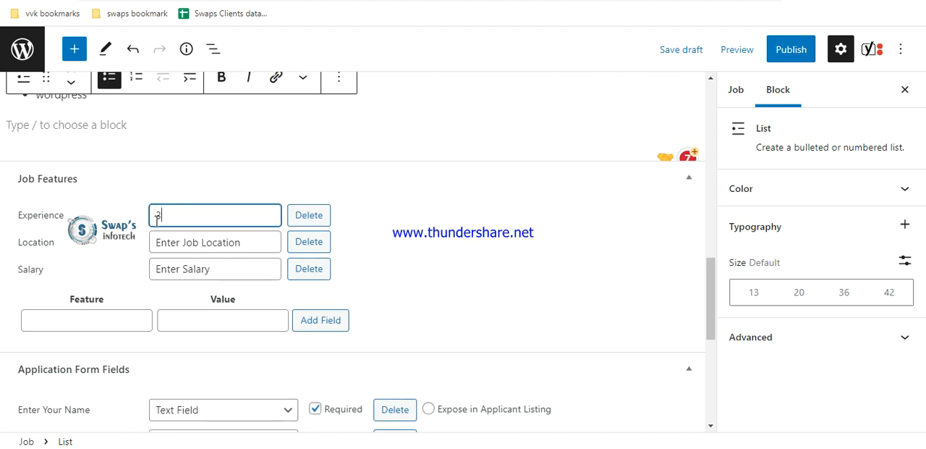
text( Years Min)
drag(253, 242, 146, 252)
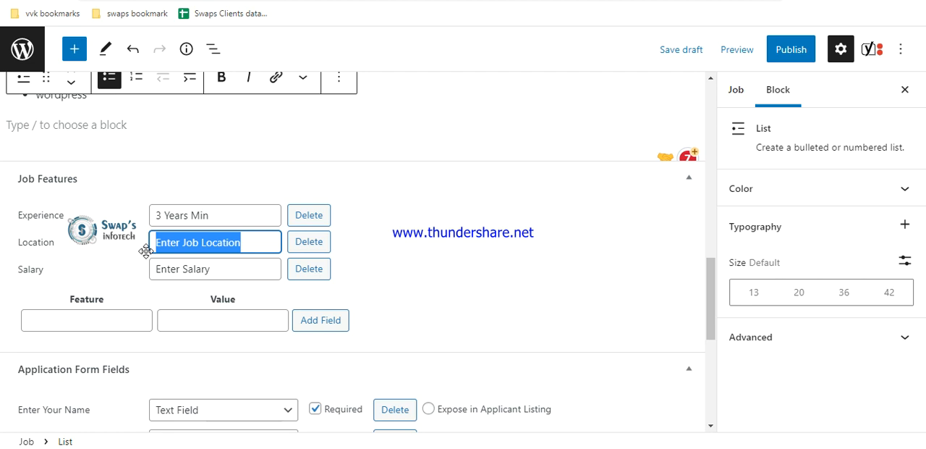
text(Mumbai)
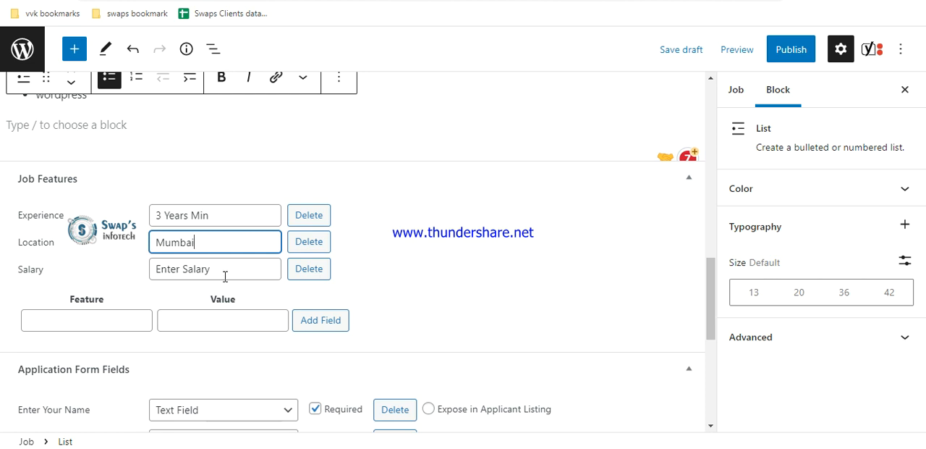
drag(225, 276, 150, 275)
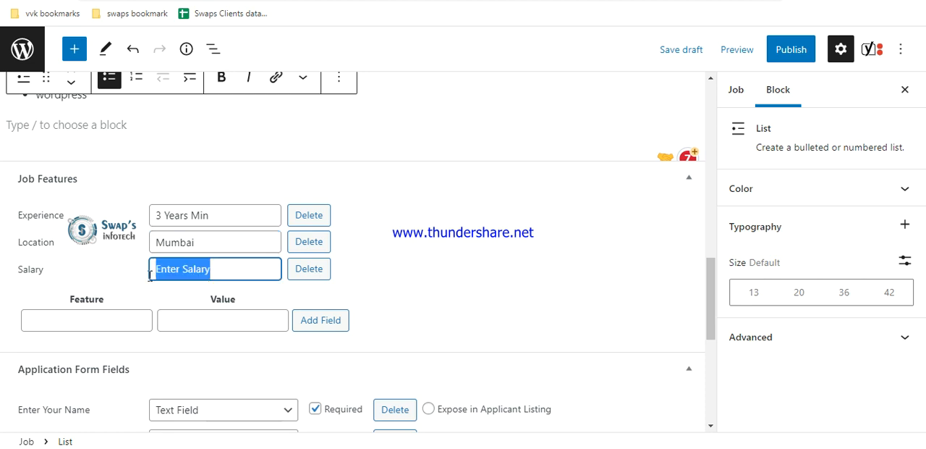
text(600000)
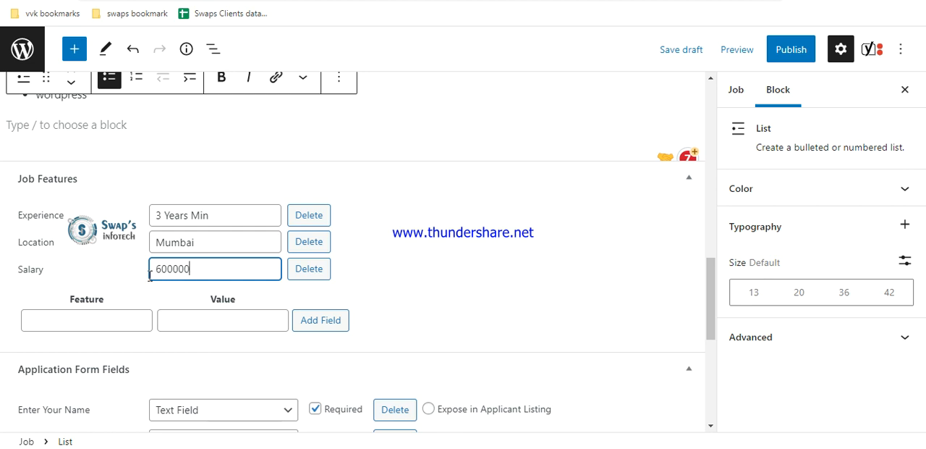
click(520, 304)
Add a job feature named "Working Hours" with the value "10:00am to 6:00pm"
scroll(620, 243, down, 3)
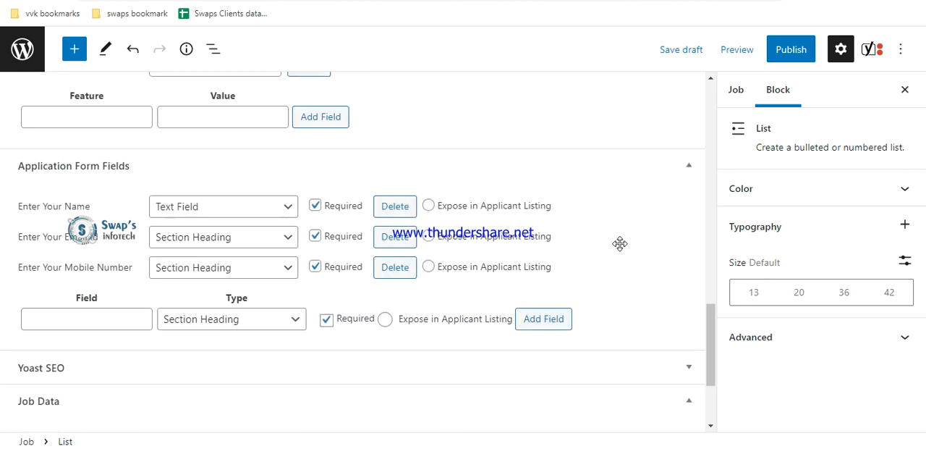
scroll(577, 196, up, 2)
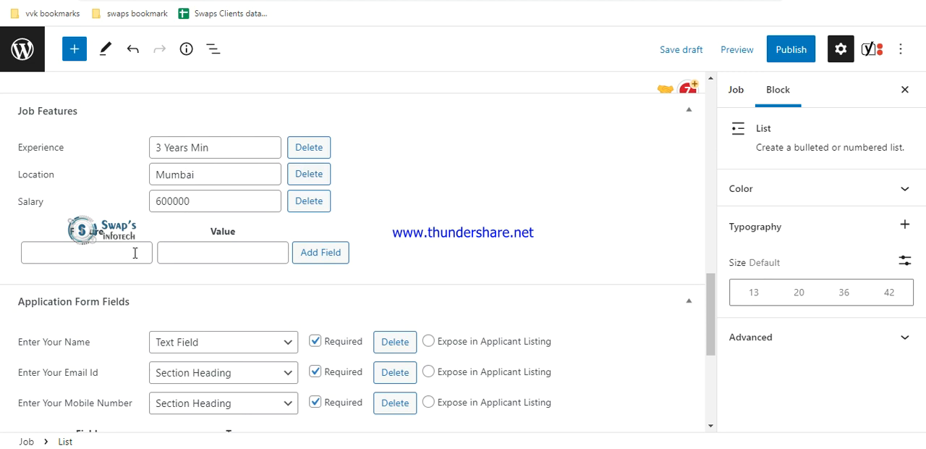
click(112, 253)
text(W)
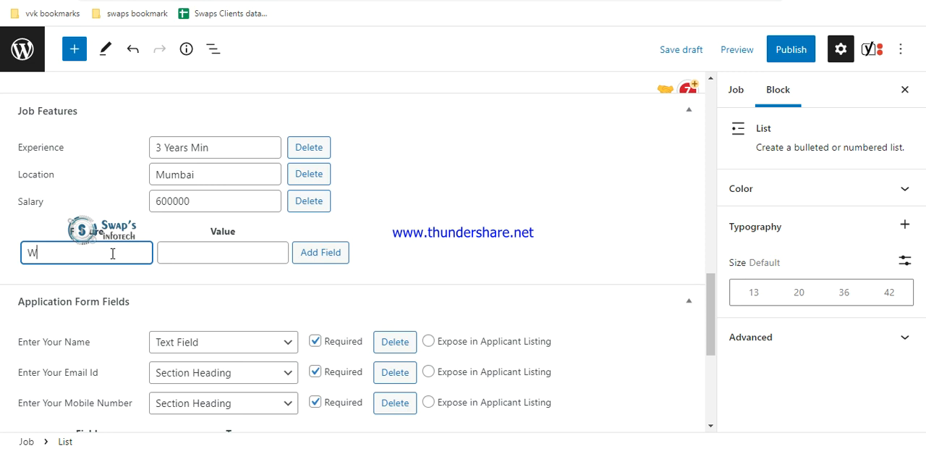
text(orking Hours)
key(Tab)
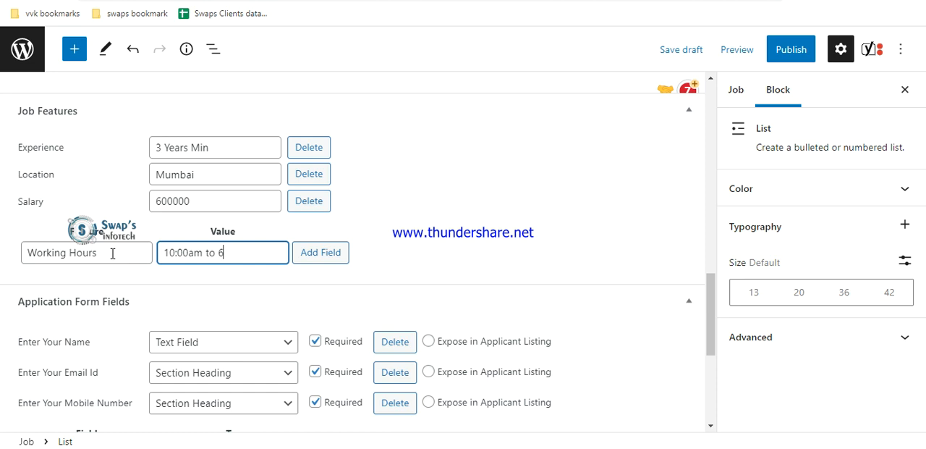
text(10:00am to 6:00pm)
click(319, 261)
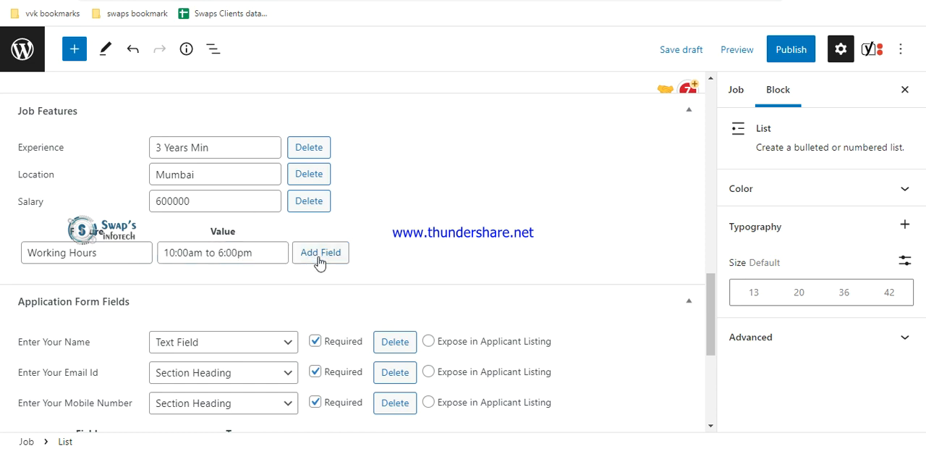
Add a job feature named "Working Days" with the value "5 days in week"
click(48, 280)
text(Wor)
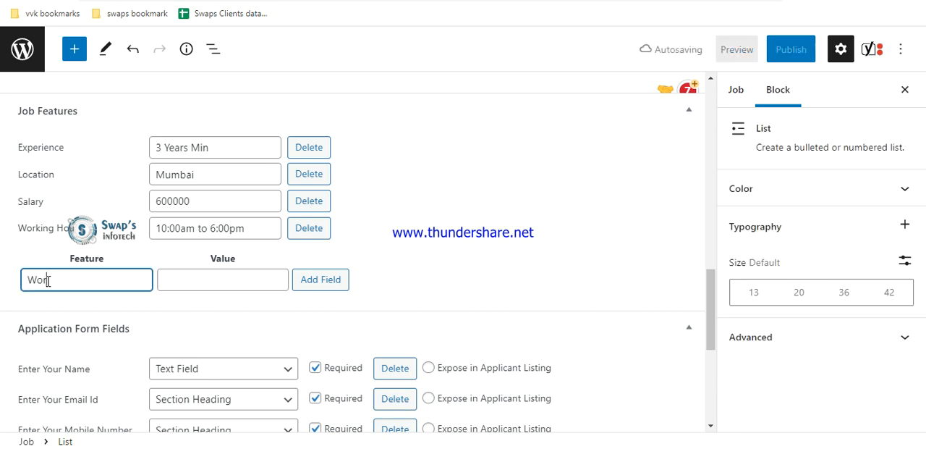
text(king Days)
key(Tab)
text(5 days in week)
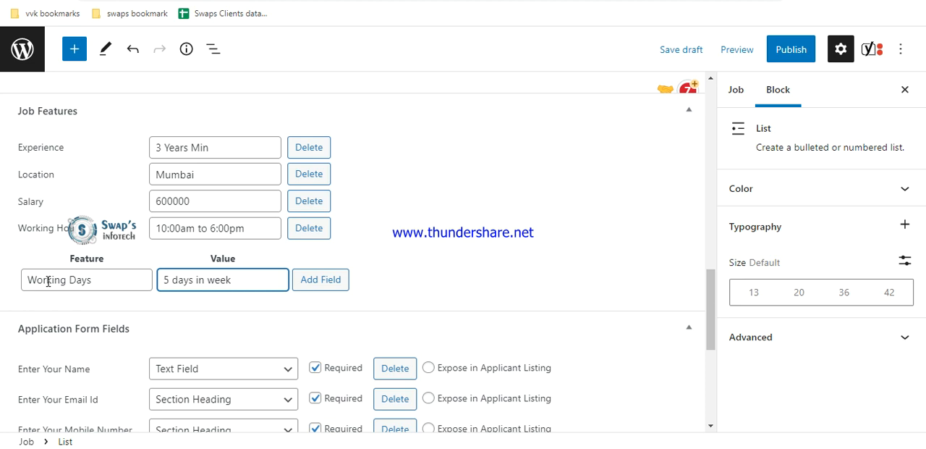
click(313, 279)
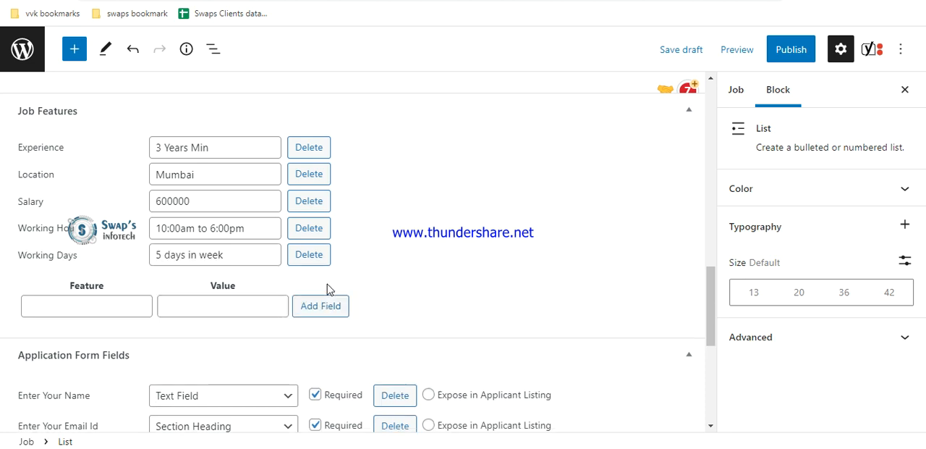
Create a new job category named "Project Developer" for this posting, without a parent category
scroll(408, 266, down, 2)
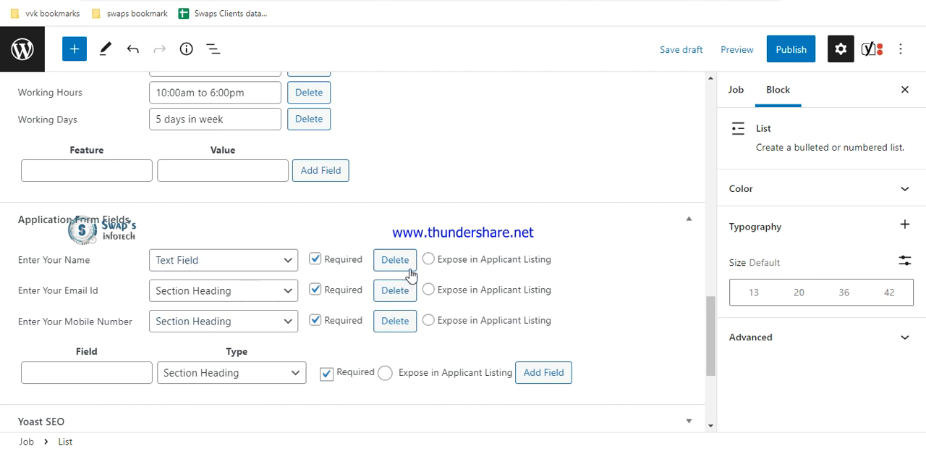
scroll(523, 263, up, 4)
scroll(660, 140, up, 10)
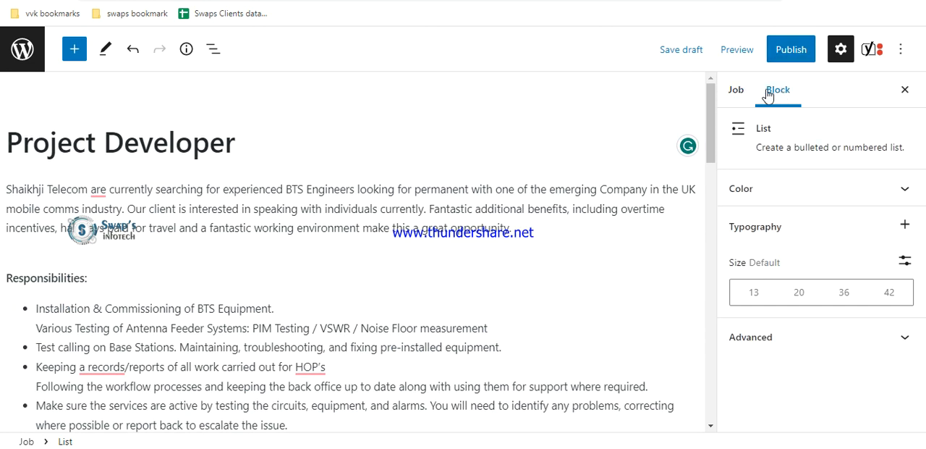
click(741, 98)
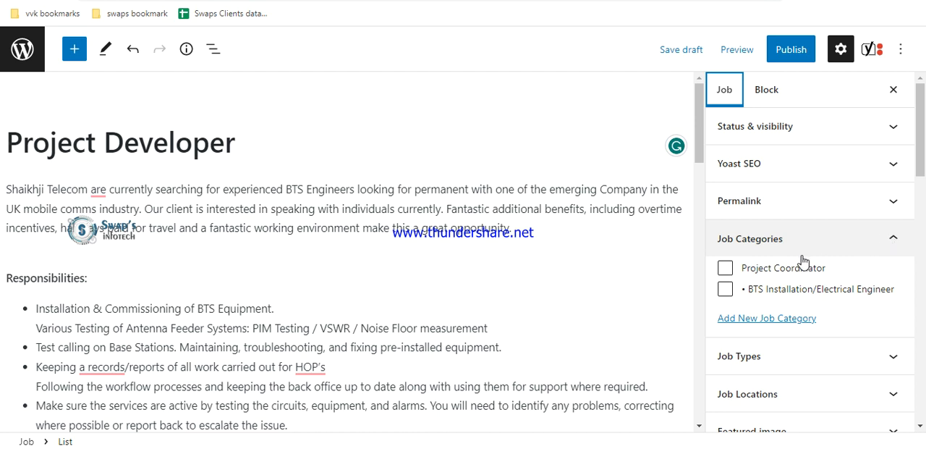
click(760, 322)
click(759, 359)
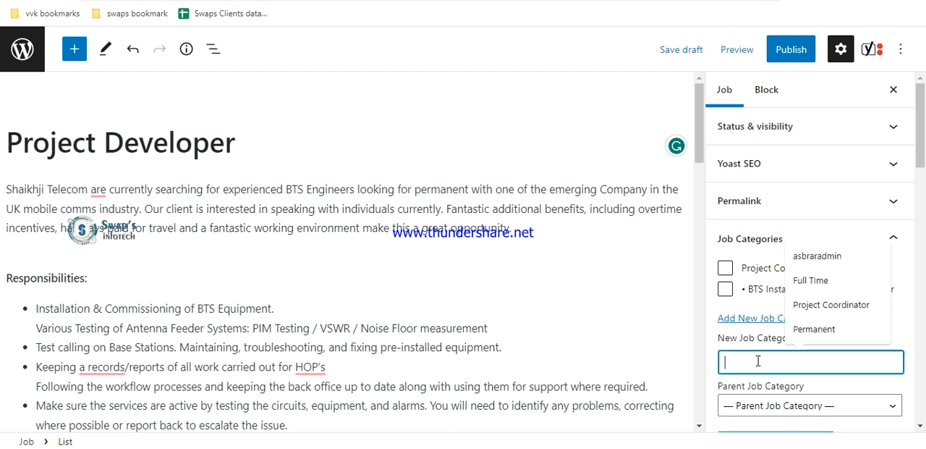
text(Pro)
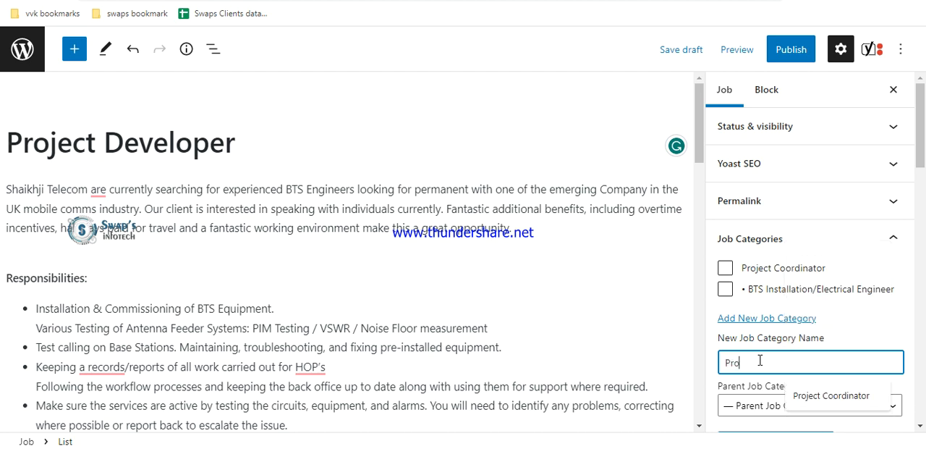
text(ject De)
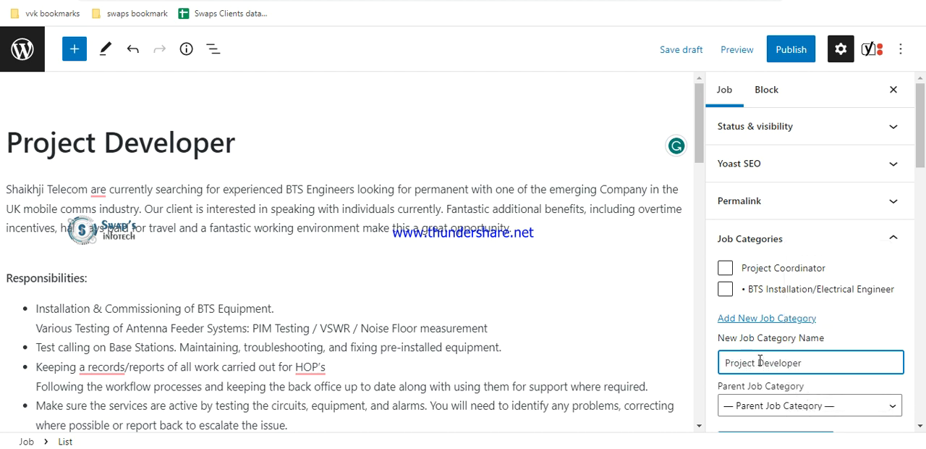
text(veloper)
key(Return)
scroll(759, 275, down, 3)
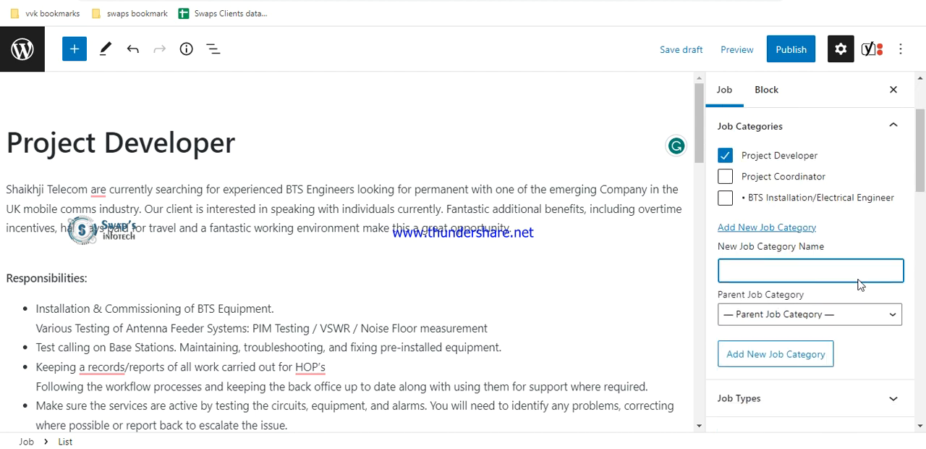
scroll(881, 217, up, 2)
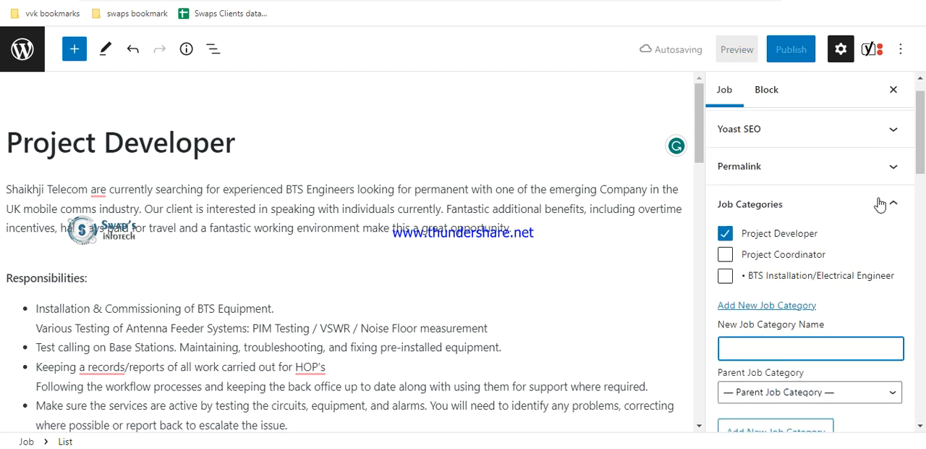
Create a new job type named "Online Work" for this posting, without a parent job type
scroll(884, 201, down, 4)
click(877, 239)
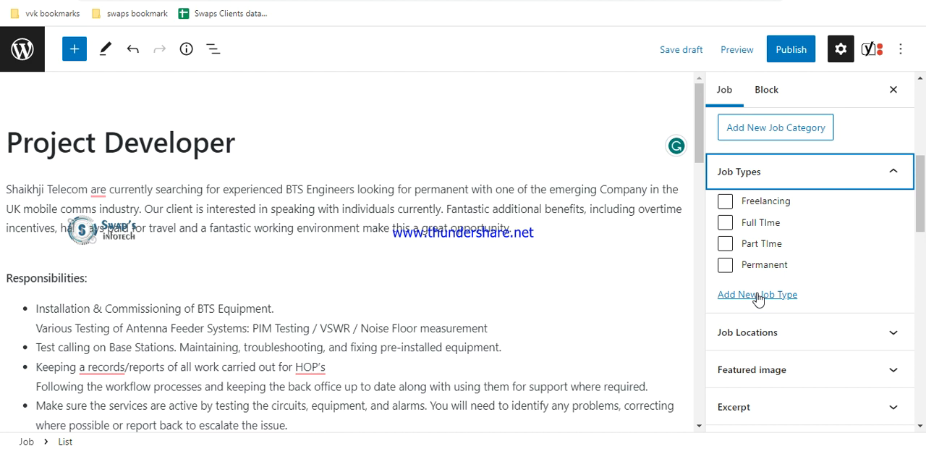
scroll(758, 297, down, 1)
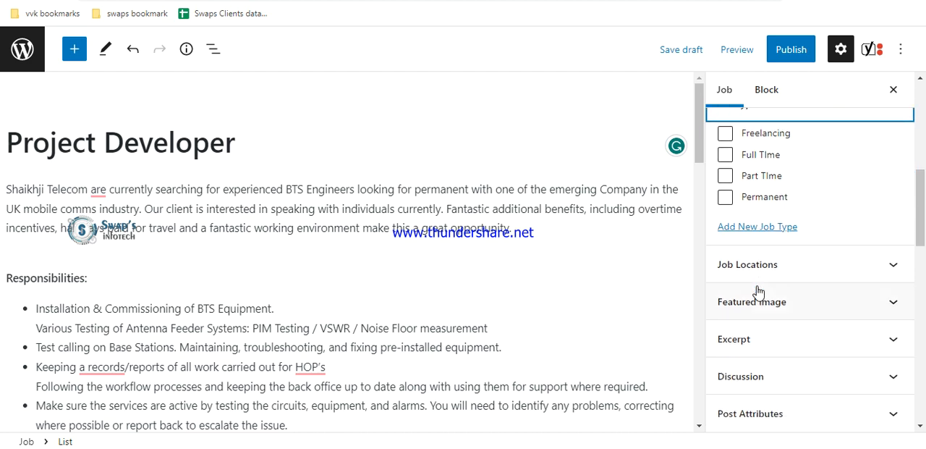
click(754, 230)
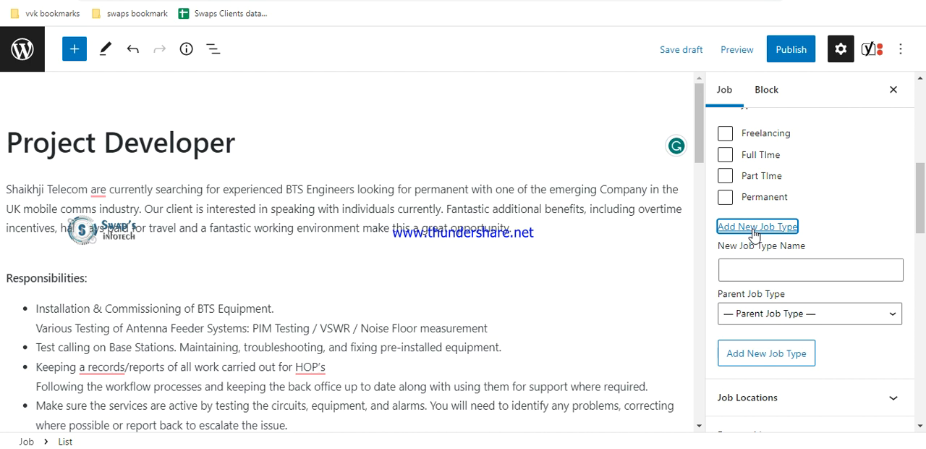
click(745, 269)
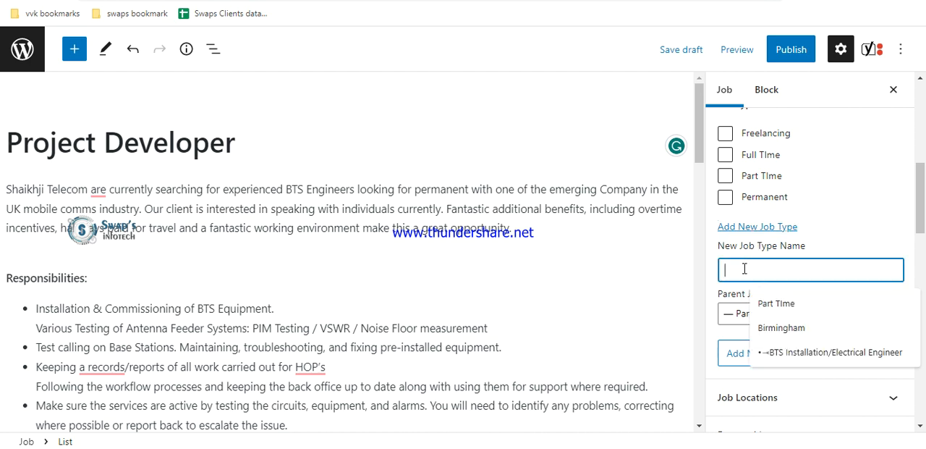
text(Online)
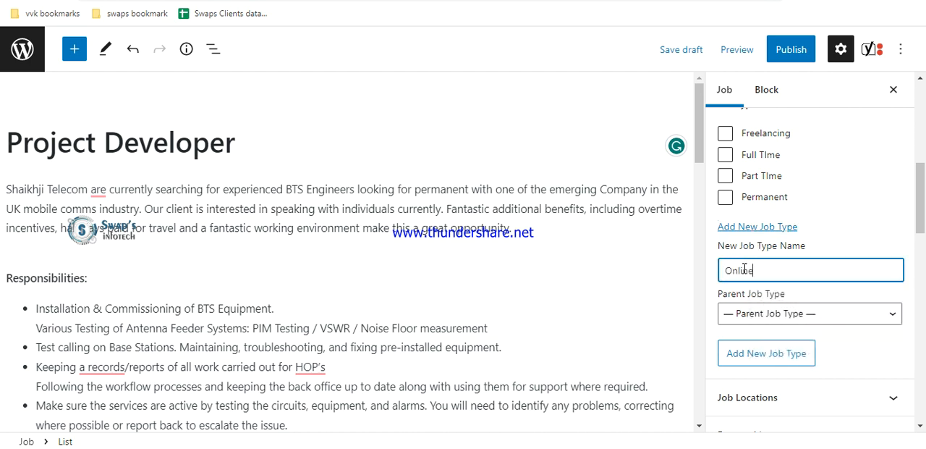
text( Work)
click(753, 350)
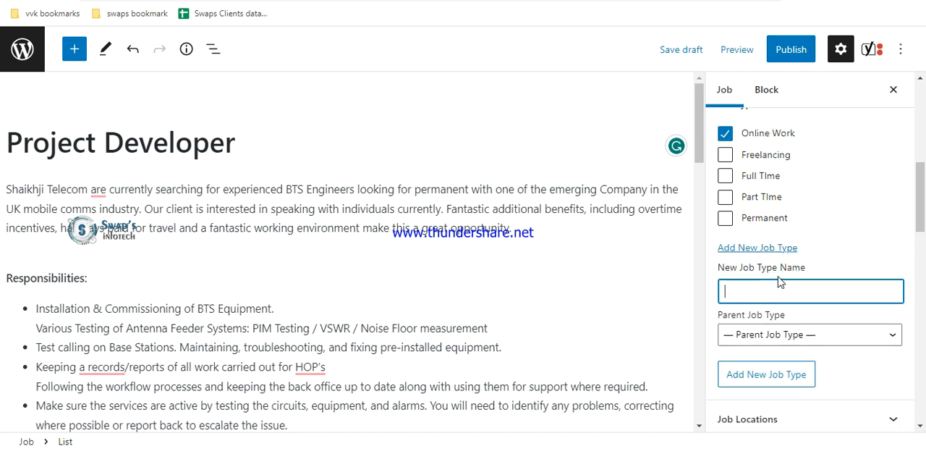
scroll(757, 152, up, 6)
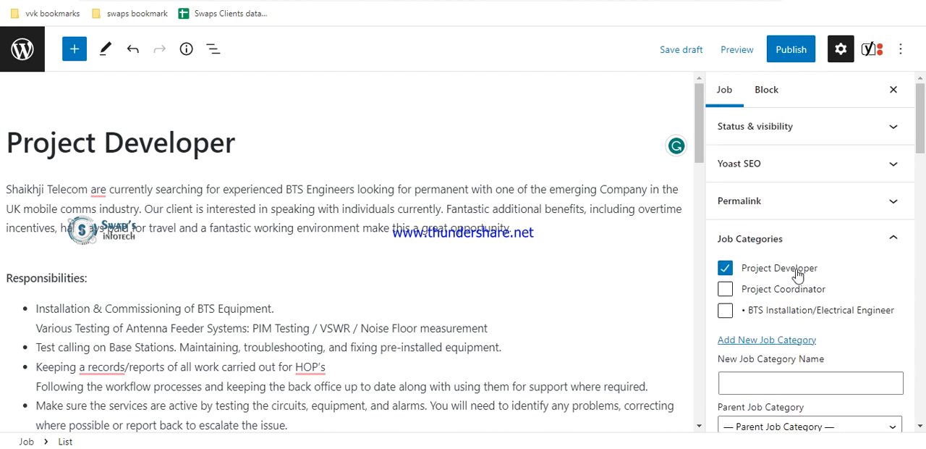
scroll(804, 274, down, 8)
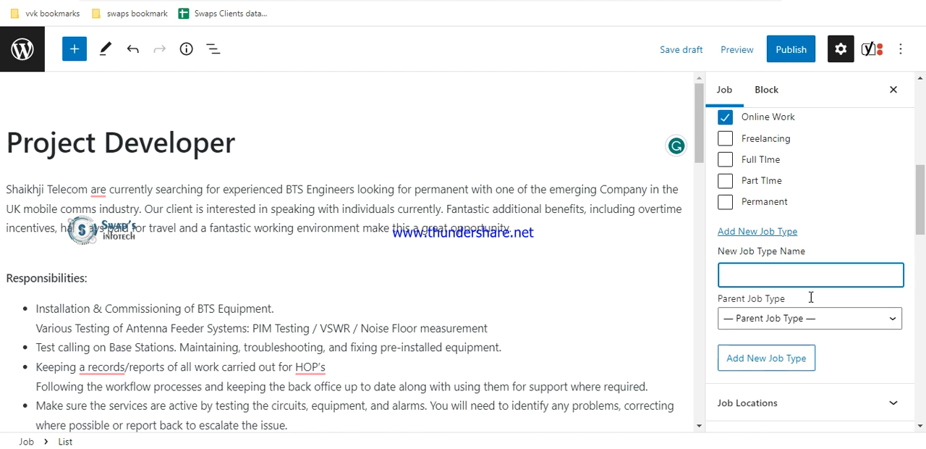
scroll(811, 309, up, 8)
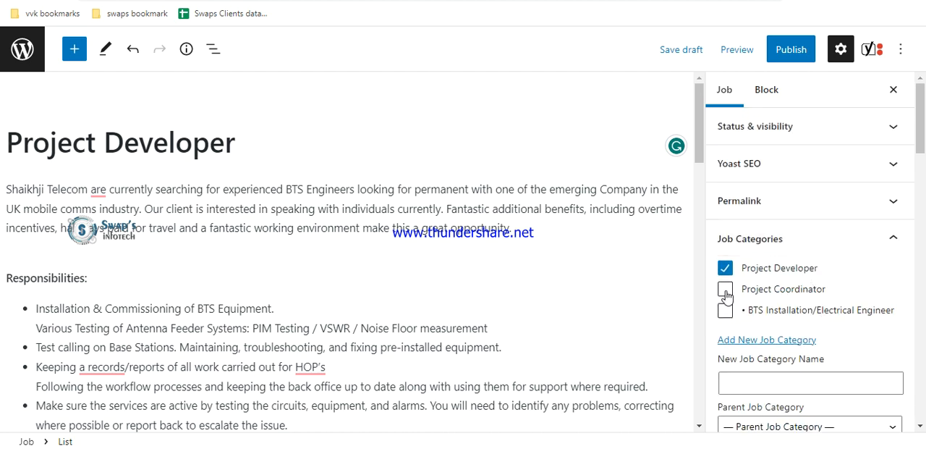
click(725, 292)
click(726, 292)
Create a new job location named "Maharashtra" for this posting, without a parent location
scroll(774, 293, down, 7)
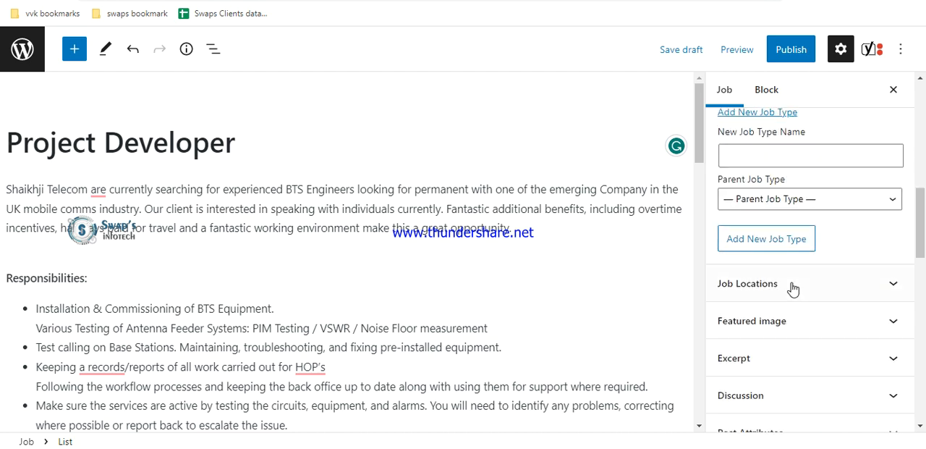
scroll(793, 288, down, 1)
click(878, 215)
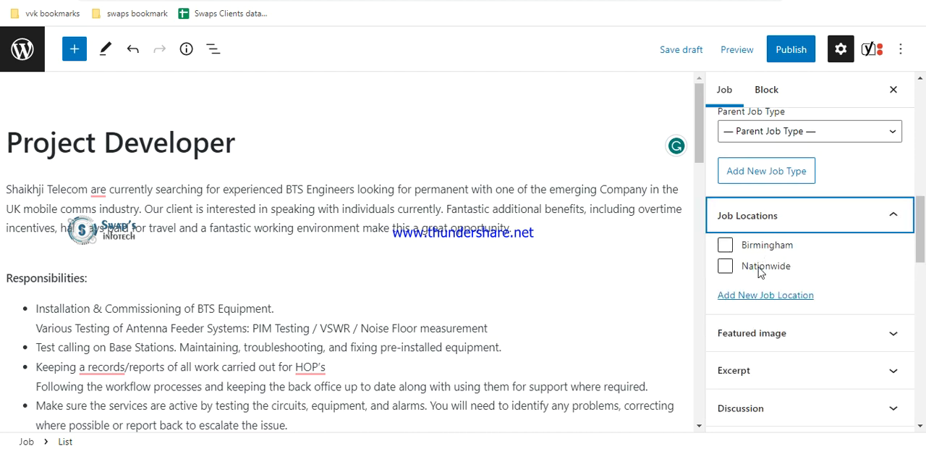
click(761, 296)
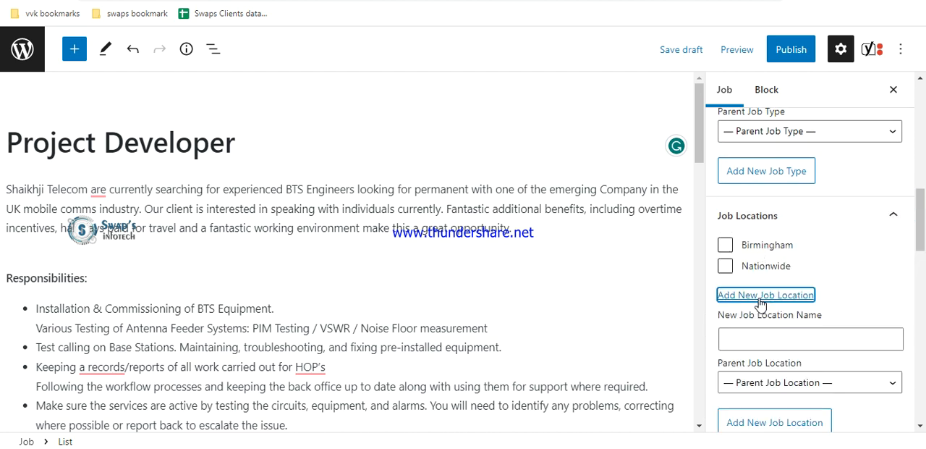
click(769, 338)
text(M)
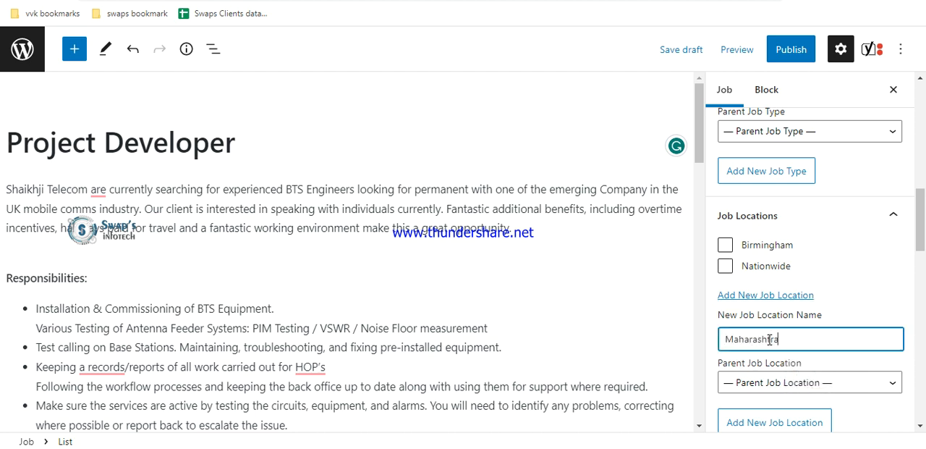
text(aharashtra)
key(Return)
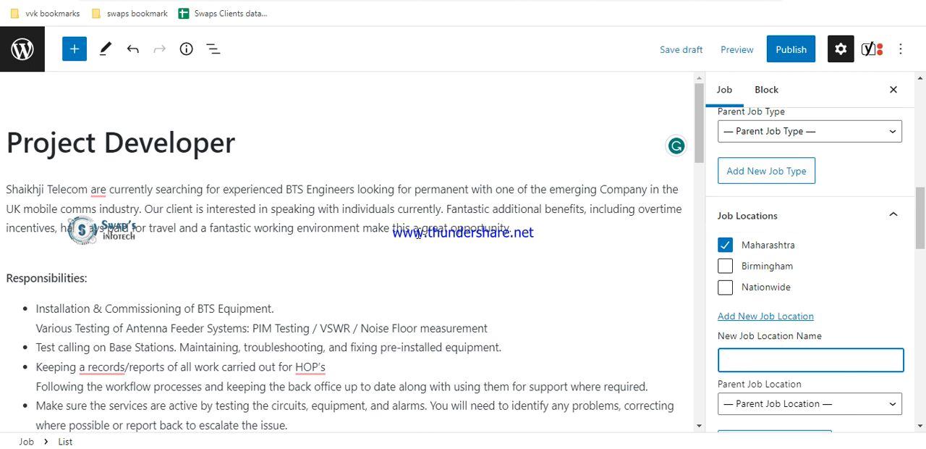
click(725, 266)
click(725, 287)
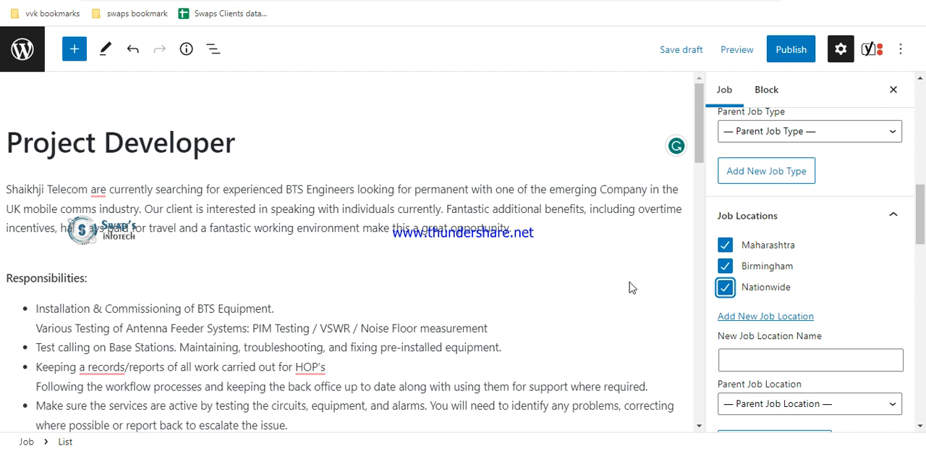
click(725, 288)
click(725, 266)
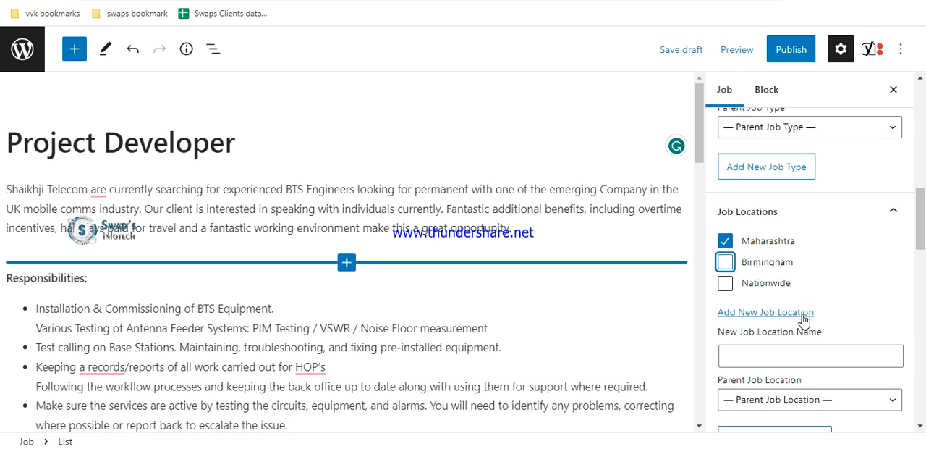
Set the sidebar in the theme page options to "No Sidebar" and publish the job posting
scroll(803, 319, down, 2)
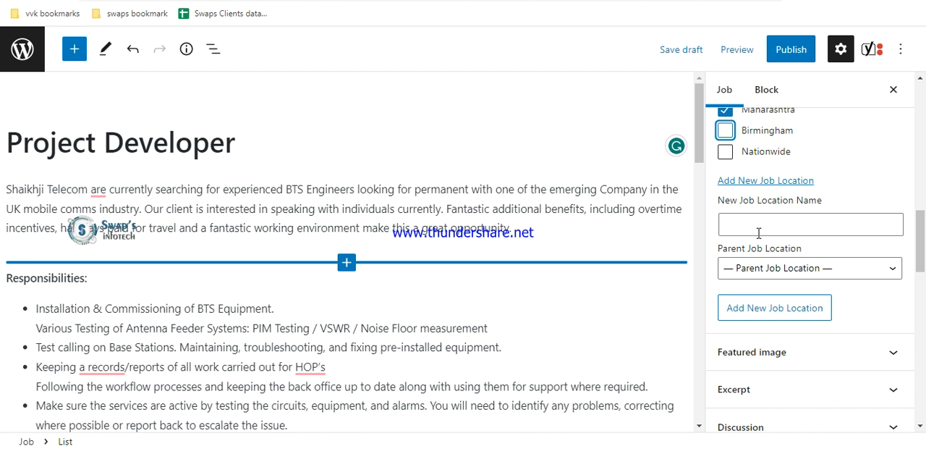
scroll(745, 340, down, 2)
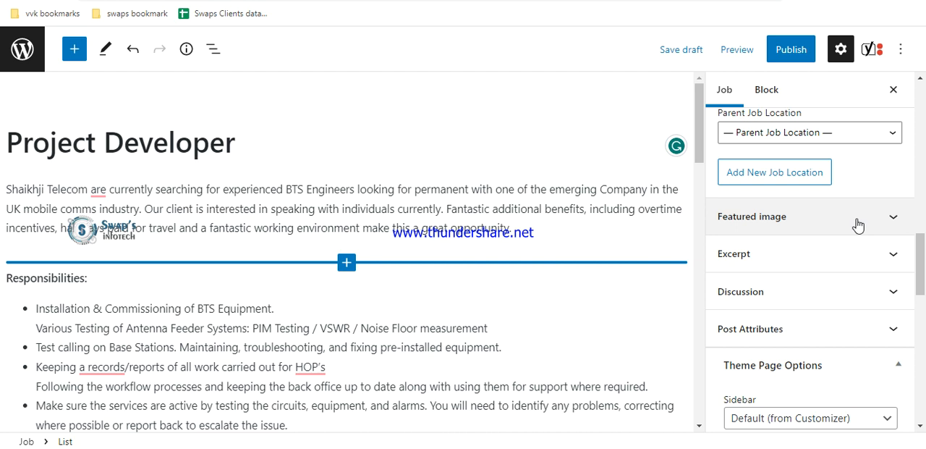
scroll(858, 226, down, 1)
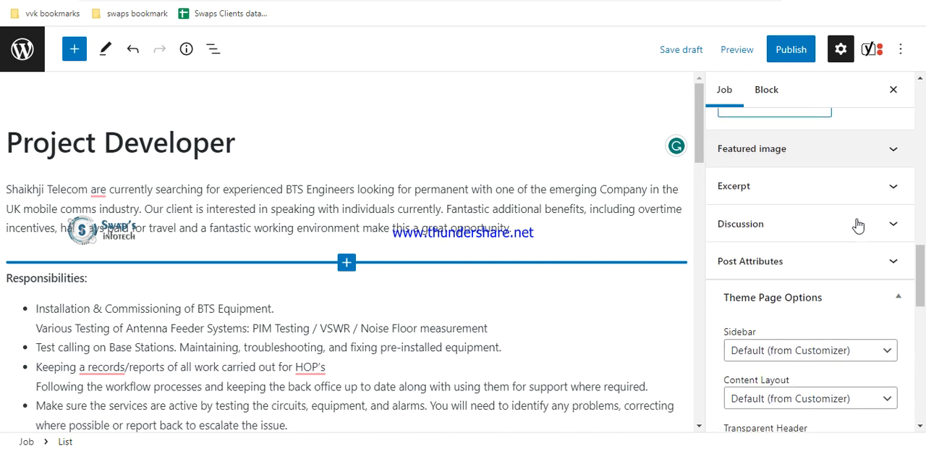
scroll(857, 226, down, 2)
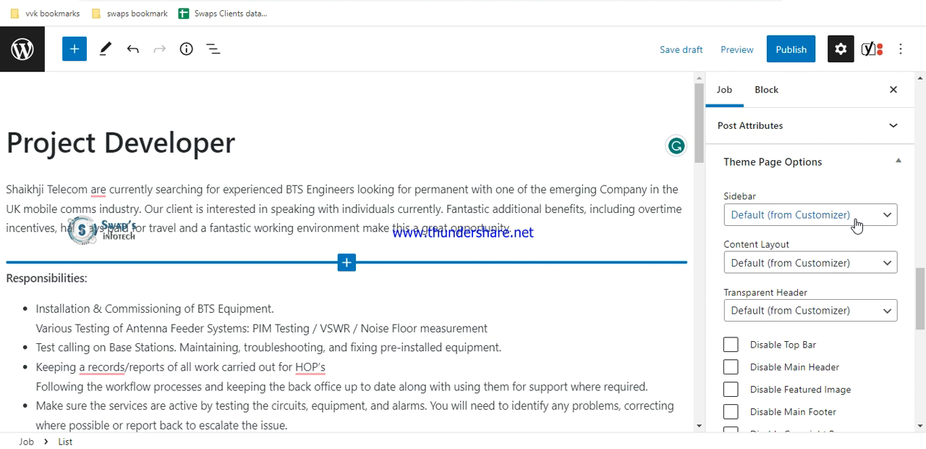
click(857, 217)
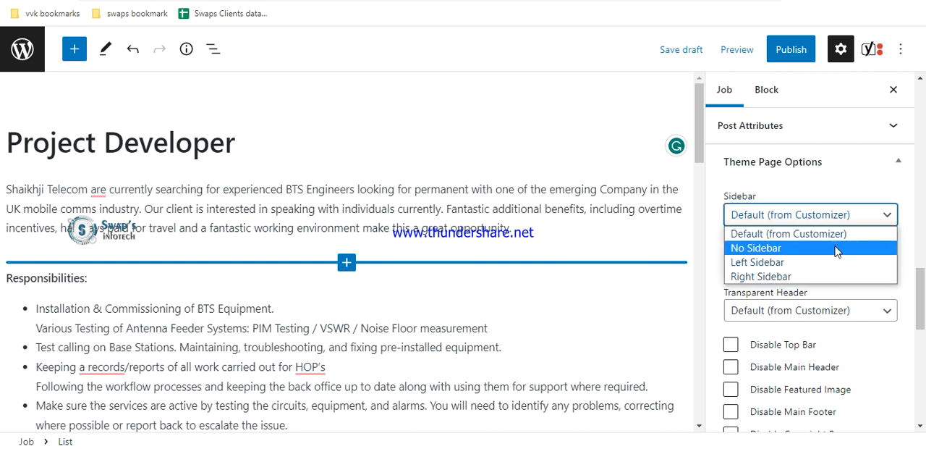
click(837, 250)
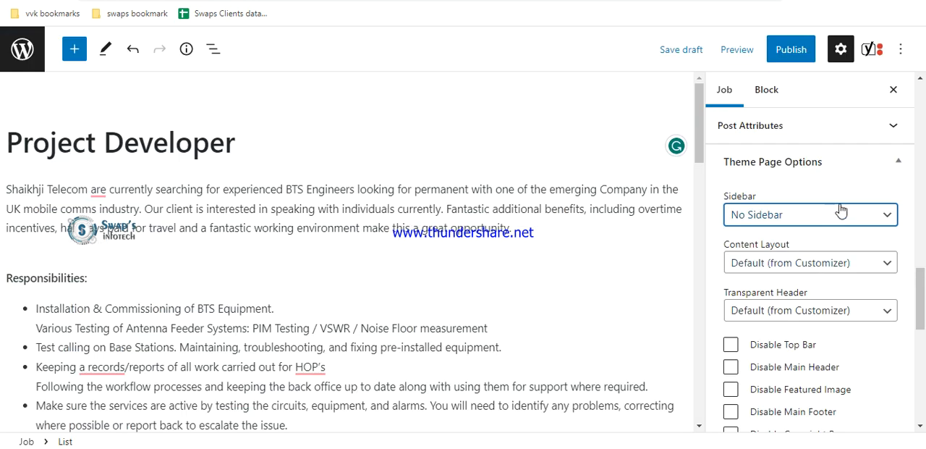
click(801, 57)
click(796, 56)
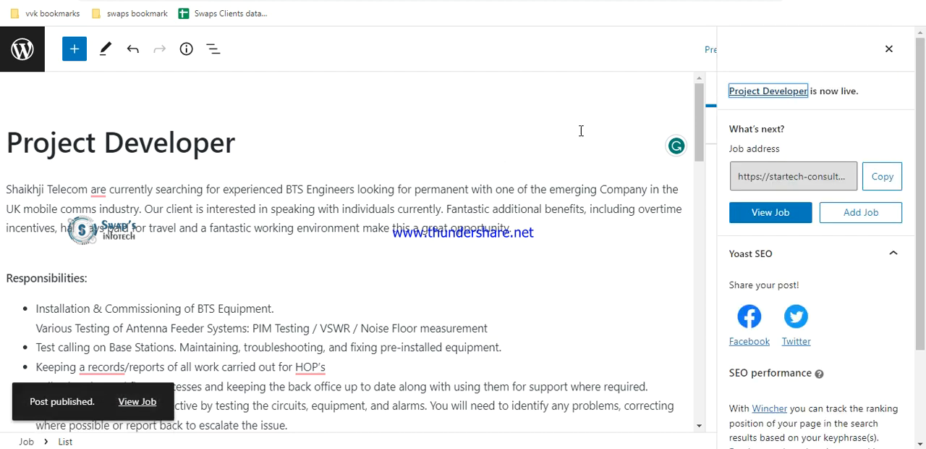
Open the website's Jobs page and check the title, job type and location of the new Project Developer listing
click(206, 2)
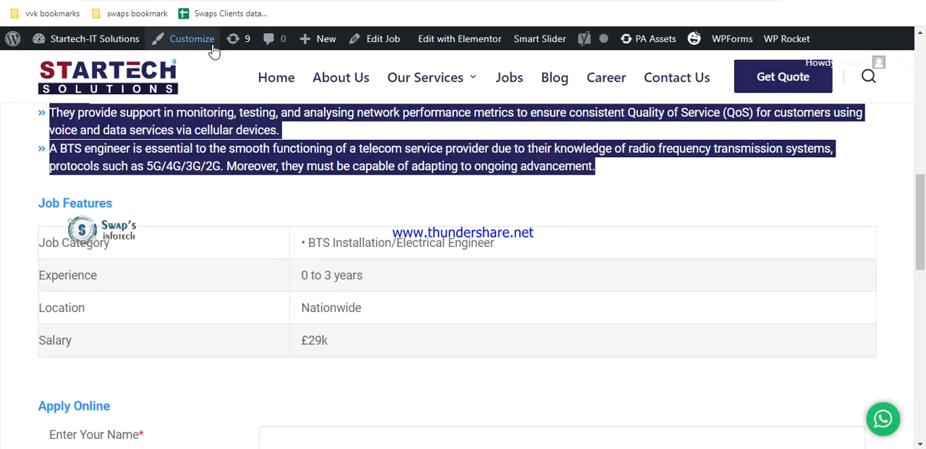
click(517, 81)
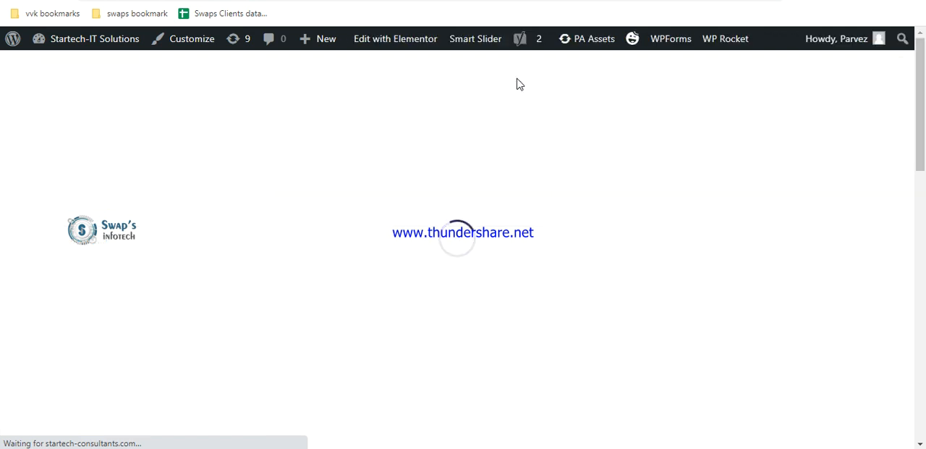
scroll(226, 169, down, 2)
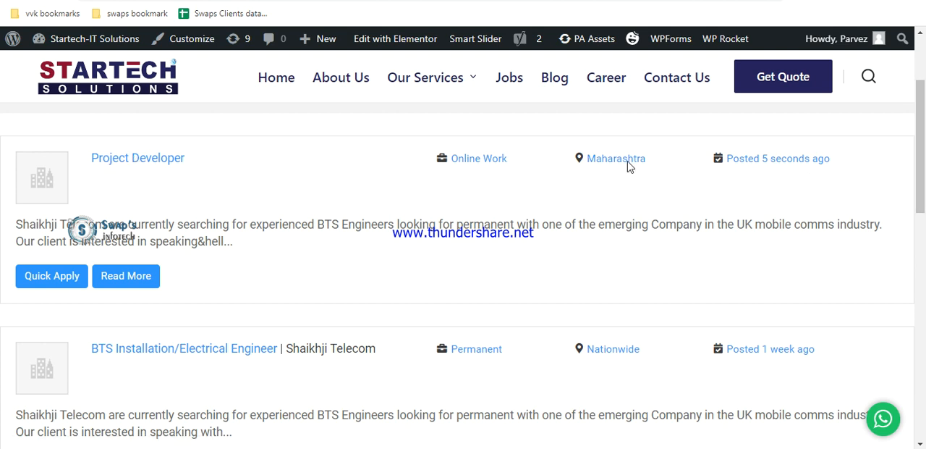
drag(650, 164, 587, 163)
drag(516, 164, 454, 161)
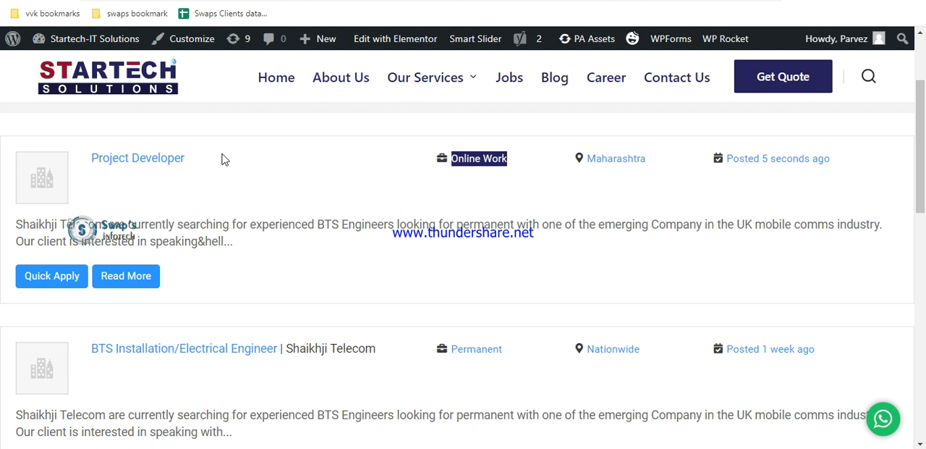
drag(201, 160, 69, 160)
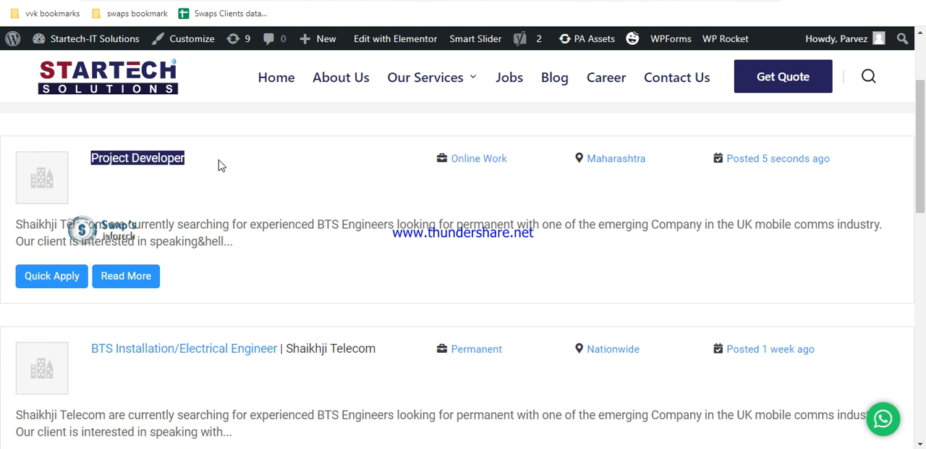
scroll(232, 177, down, 1)
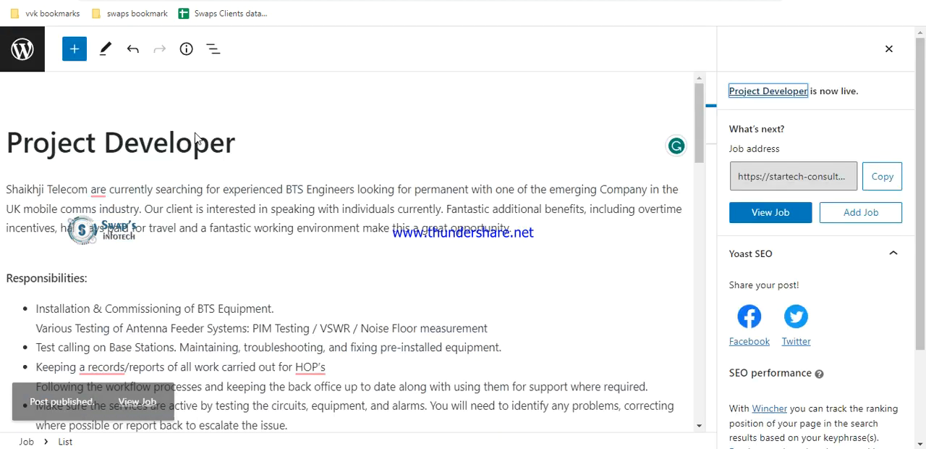
scroll(285, 249, down, 15)
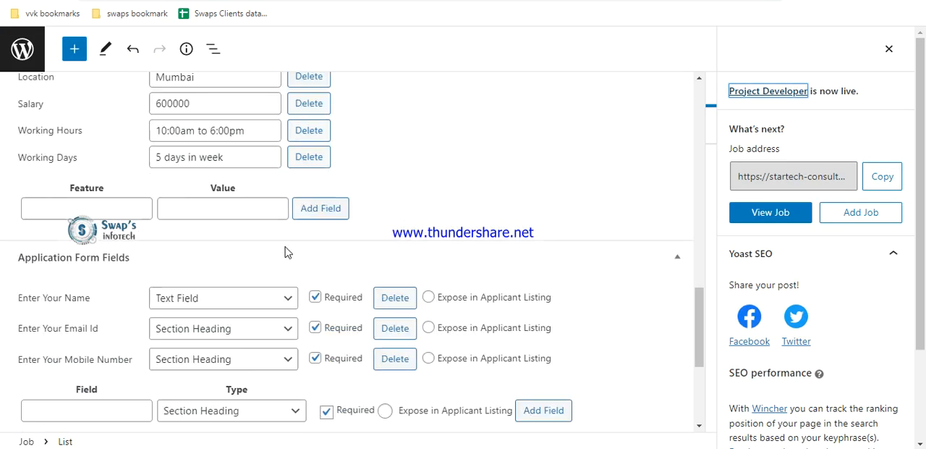
Return to the job editor and enter "Swaps Infotech" as the company name in the job data
click(245, 311)
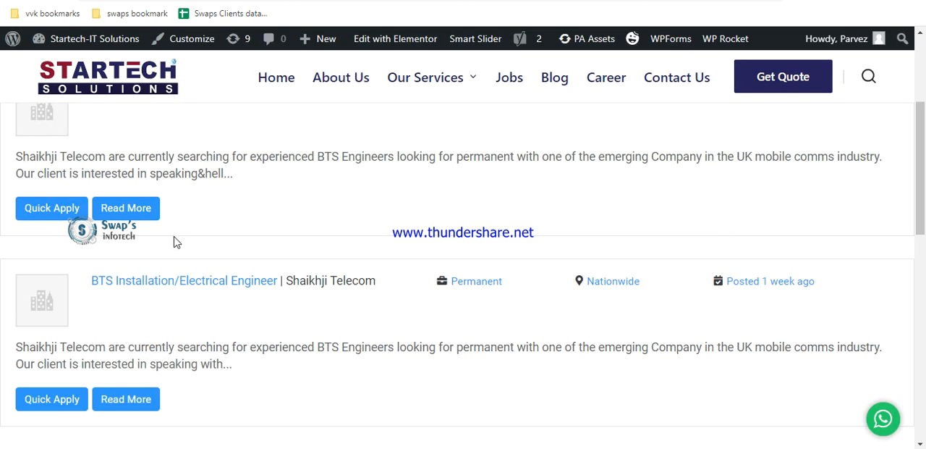
scroll(174, 242, down, 3)
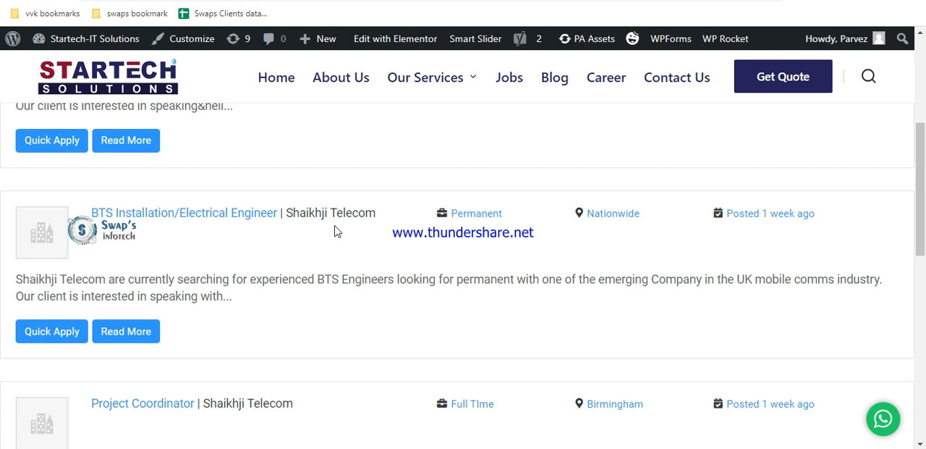
scroll(352, 223, up, 3)
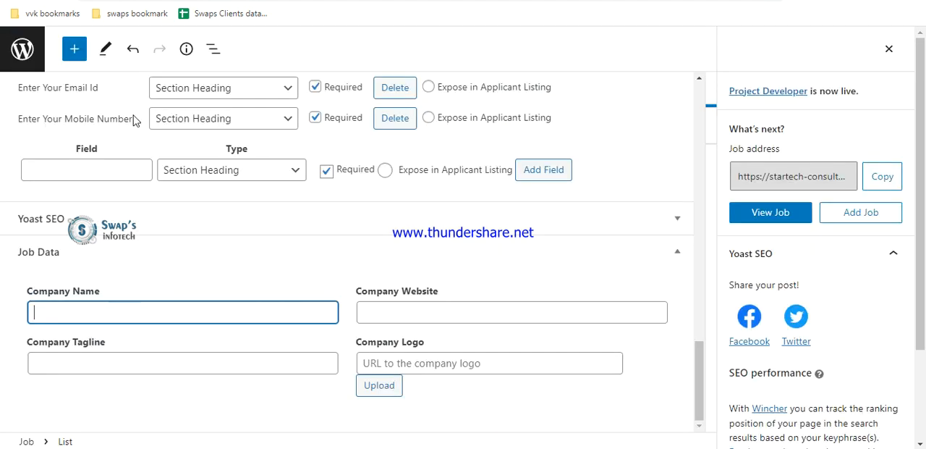
text(Sw)
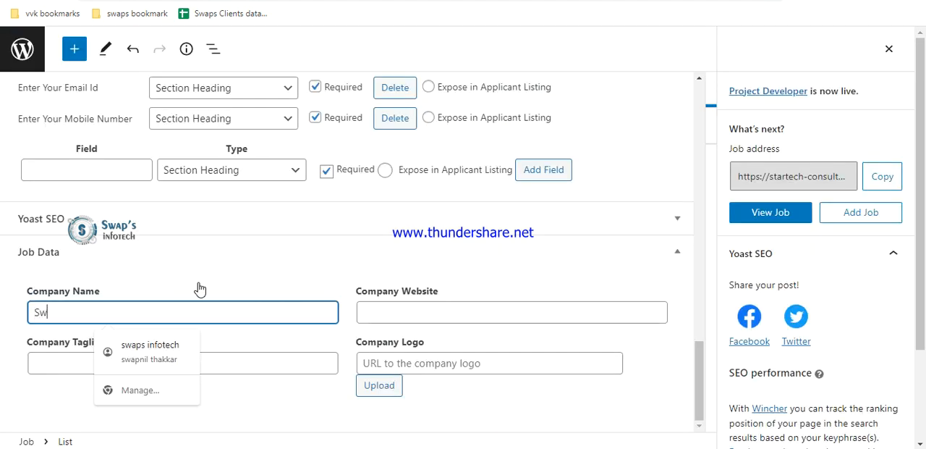
text(aps Infotech)
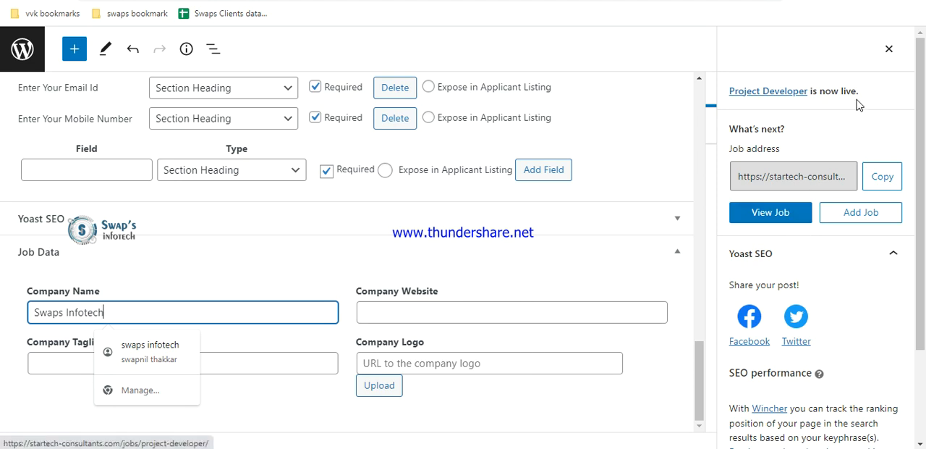
Update the job posting and check the company name in the Project Developer listing on the website's Jobs page
click(888, 49)
click(794, 62)
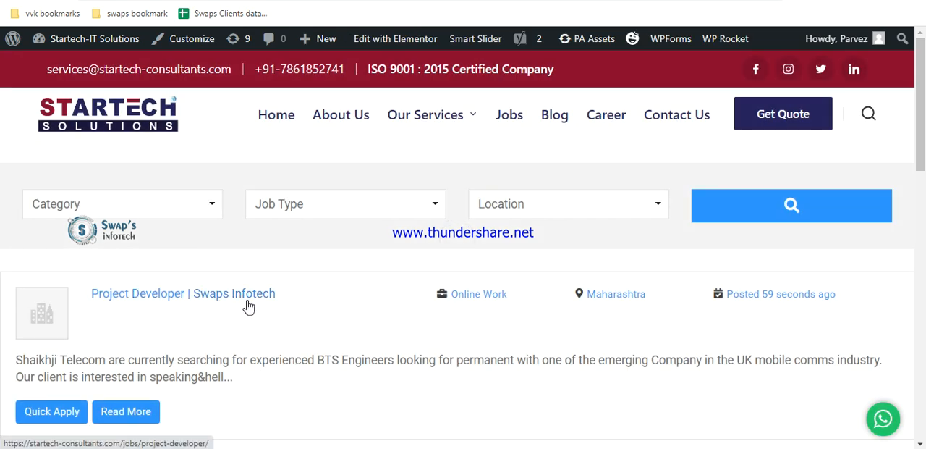
scroll(248, 307, down, 1)
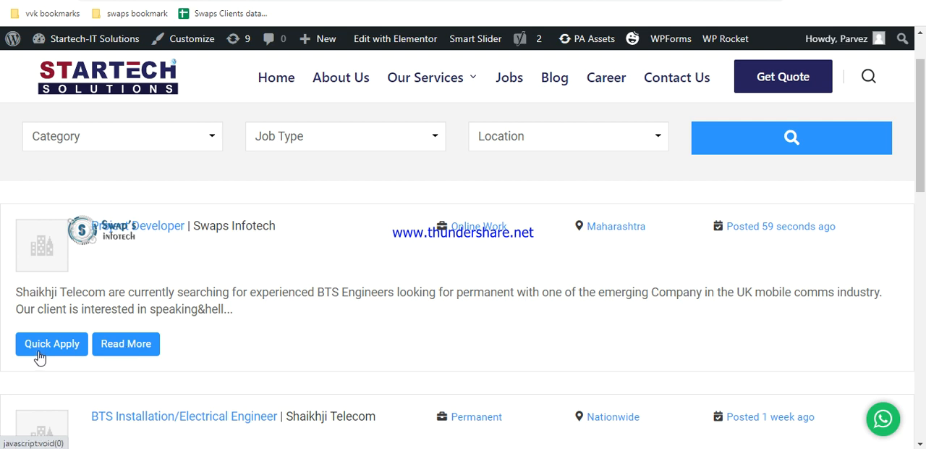
Open the full Project Developer job page and review its job features, from job category and experience to working hours and days
click(117, 344)
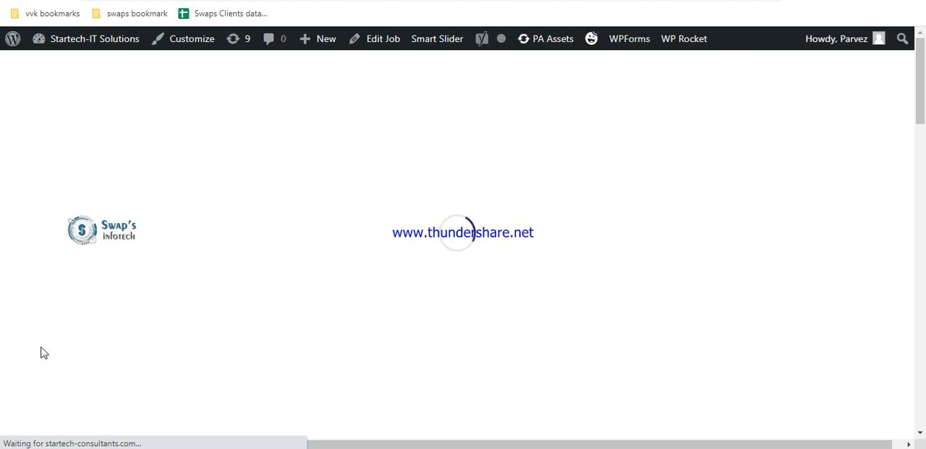
scroll(447, 251, down, 10)
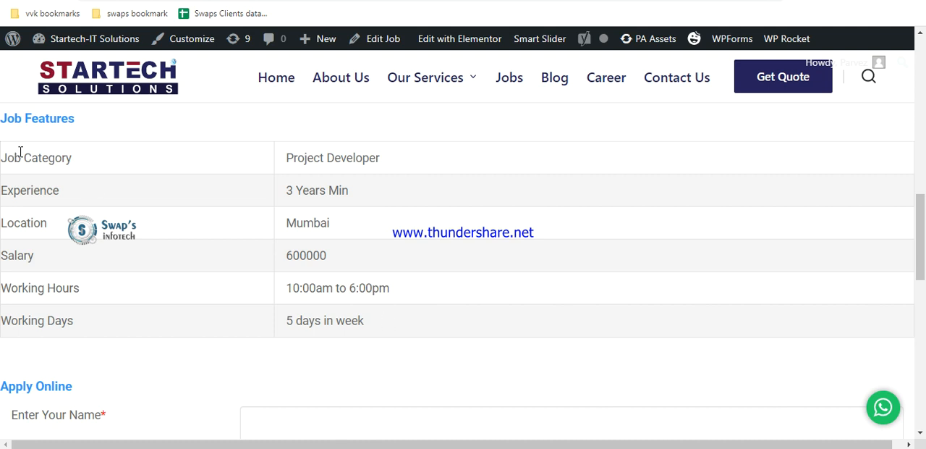
drag(4, 163, 356, 163)
drag(8, 191, 331, 223)
drag(58, 260, 362, 265)
drag(7, 287, 413, 295)
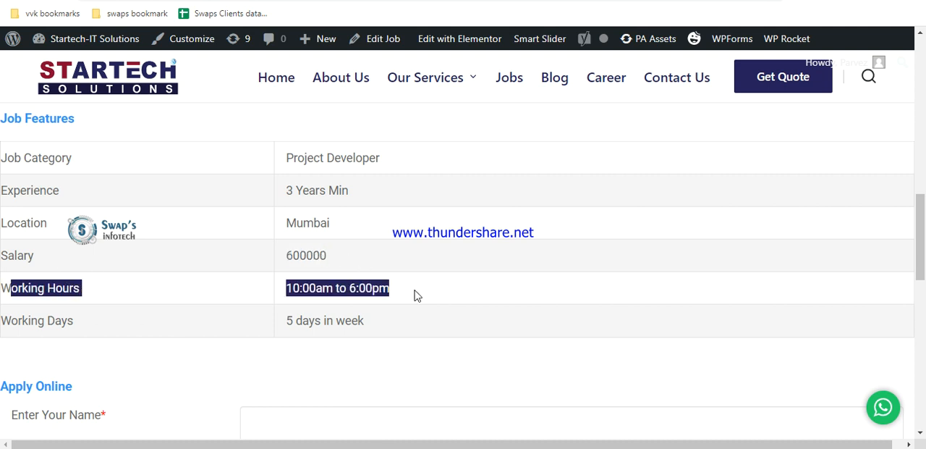
drag(4, 323, 474, 353)
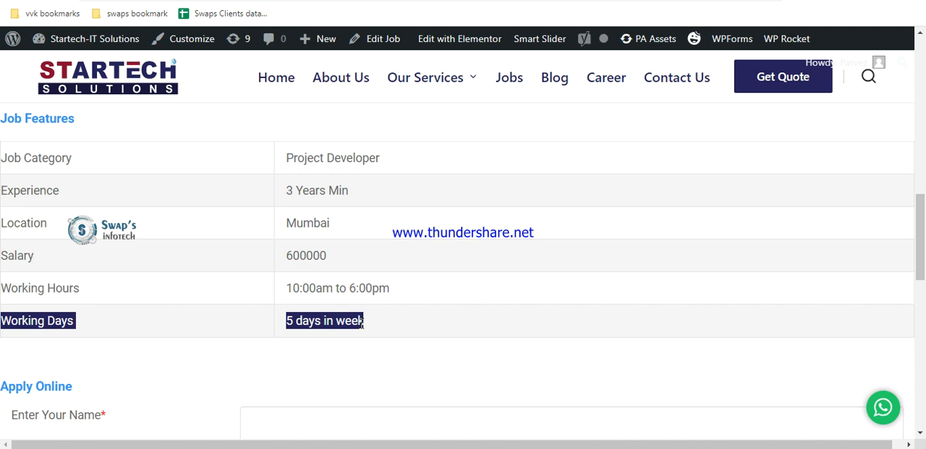
Examine the job page's Apply Online form, including its name, email, mobile number and resume fields
scroll(70, 248, down, 2)
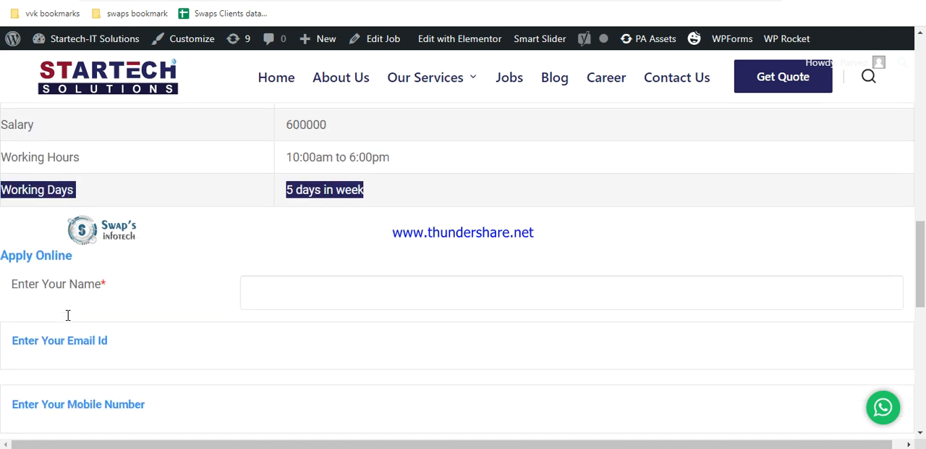
scroll(166, 271, down, 2)
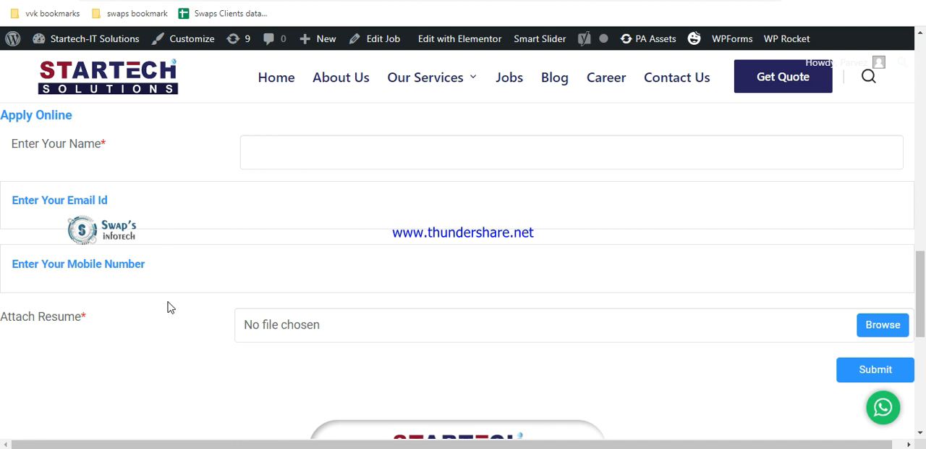
scroll(167, 312, down, 2)
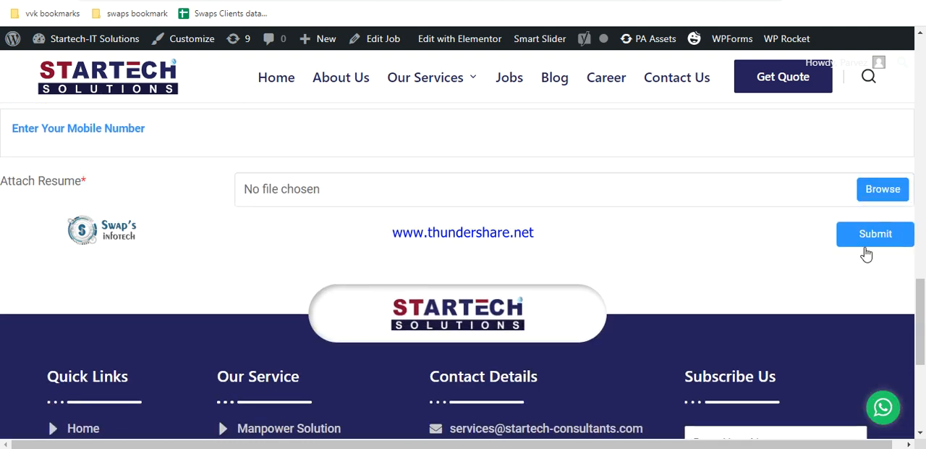
scroll(359, 293, up, 5)
scroll(359, 293, up, 10)
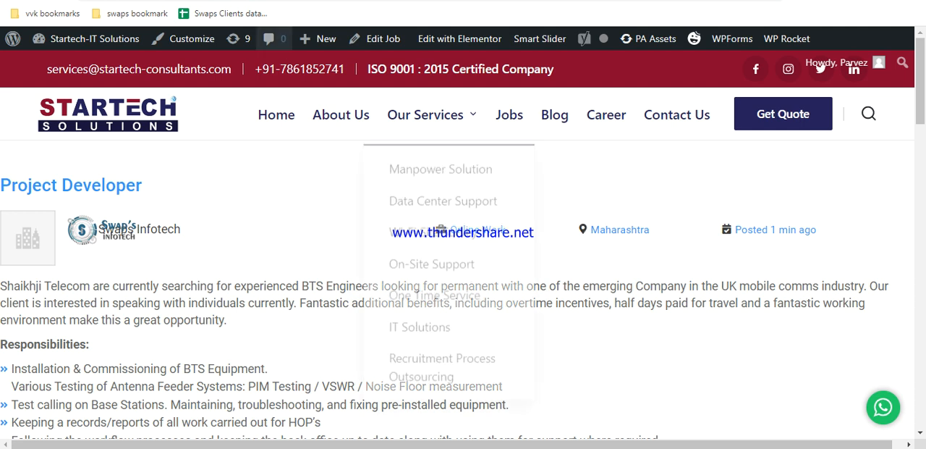
Return to the WordPress admin and open the Job Board's list of received applications
key(ctrl+shift+Tab)
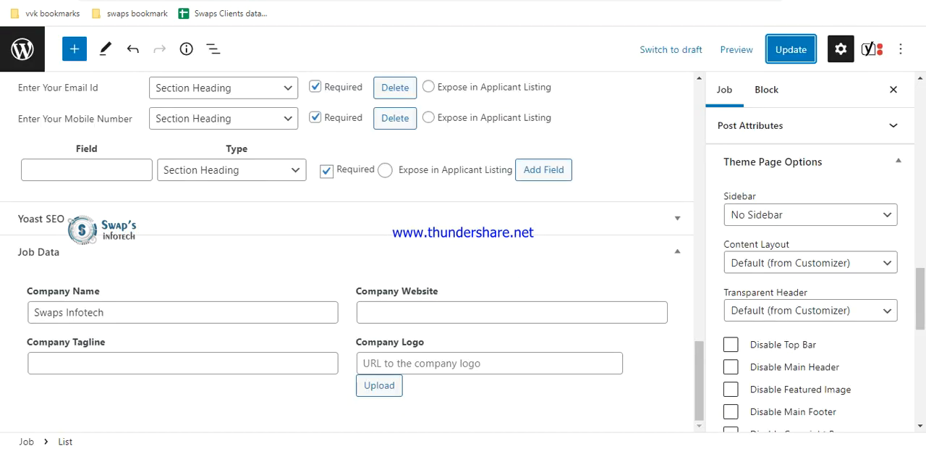
click(28, 57)
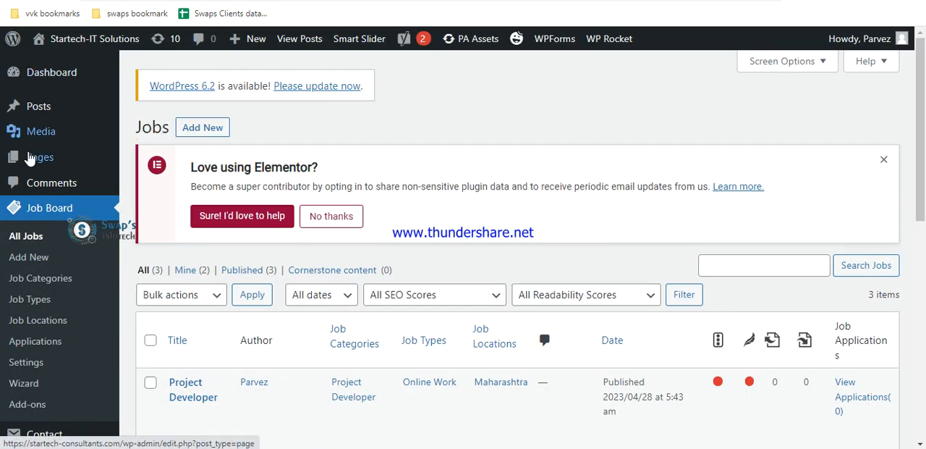
scroll(24, 224, down, 2)
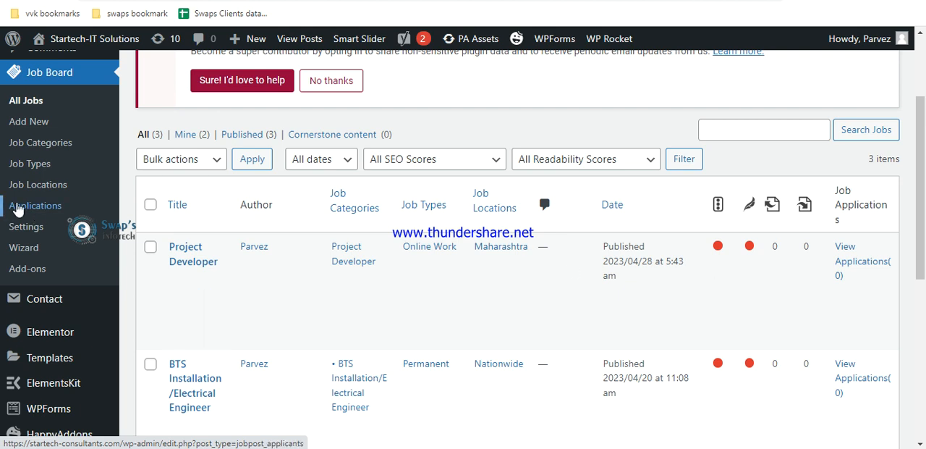
click(29, 208)
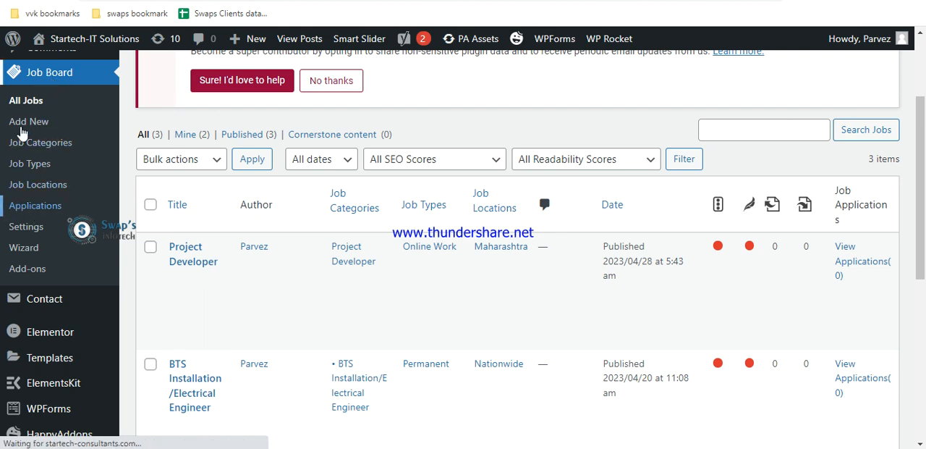
scroll(466, 282, down, 3)
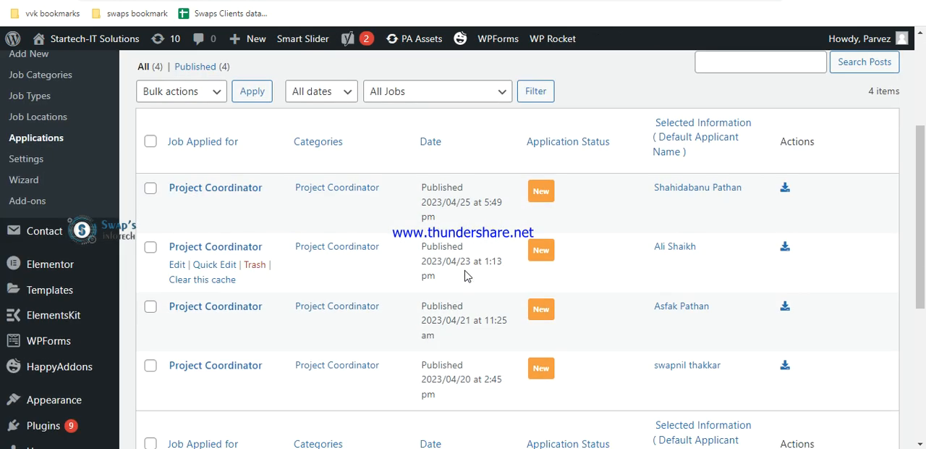
Filter the applications list by the Project Developer job
click(434, 100)
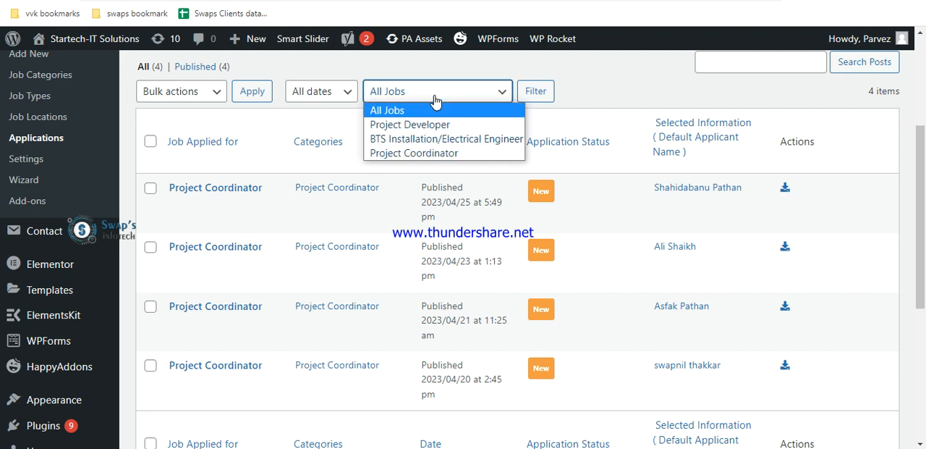
click(436, 126)
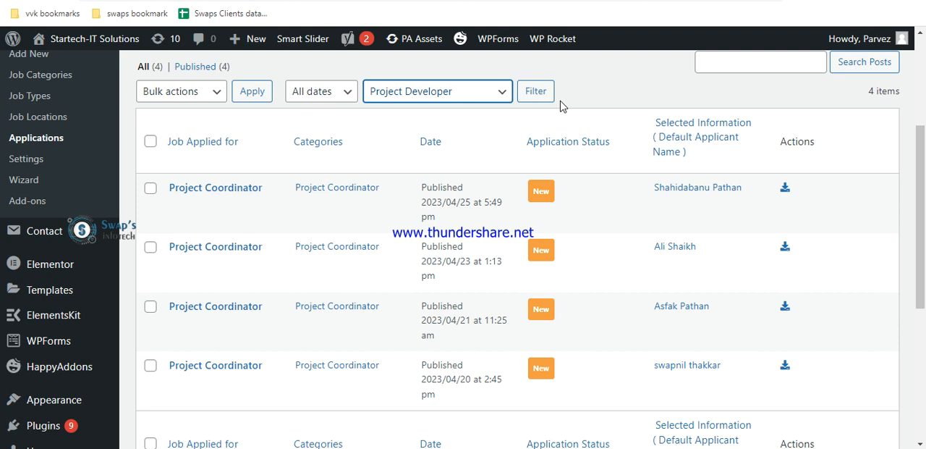
click(537, 95)
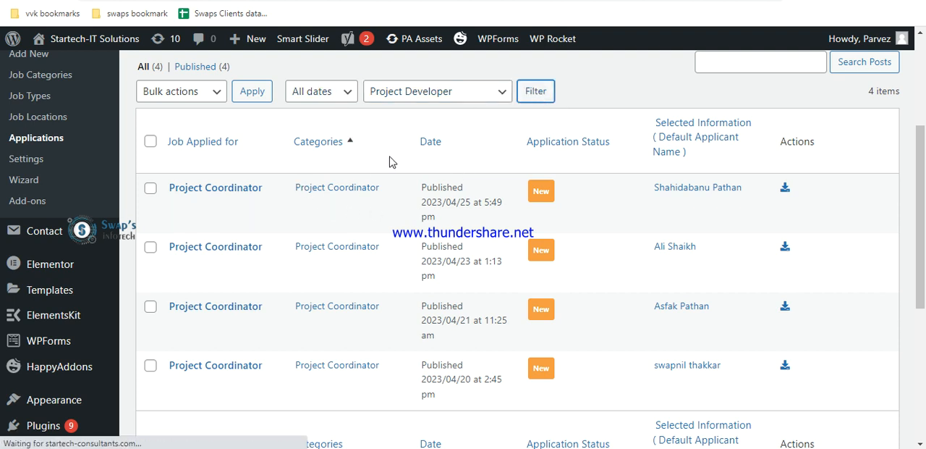
scroll(421, 223, down, 3)
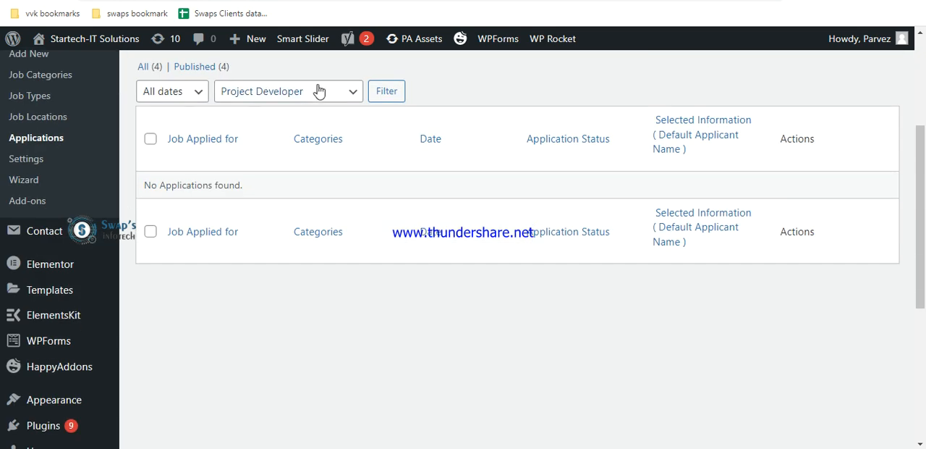
Filter the applications list by the Project Coordinator job and look through the entries
click(319, 90)
click(301, 154)
click(391, 93)
click(391, 93)
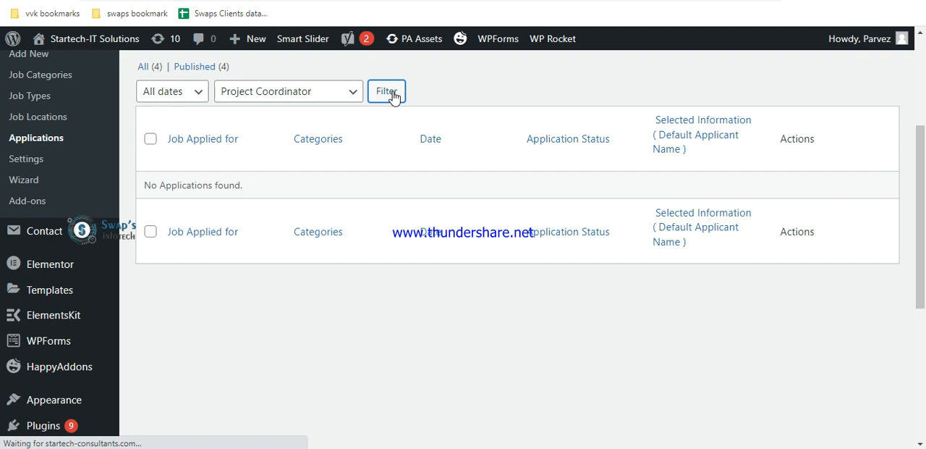
scroll(405, 114, down, 5)
scroll(406, 117, up, 2)
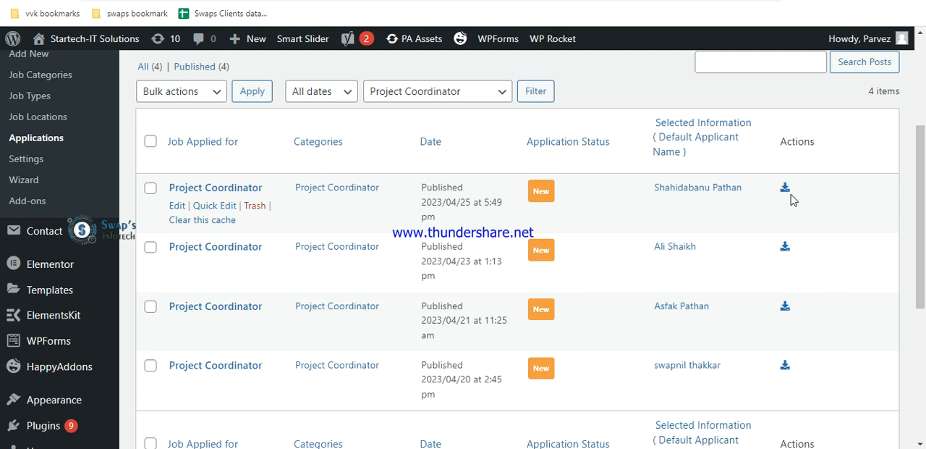
Open the most recent Project Coordinator application, review the applicant's contact details and download the attached resume
click(212, 191)
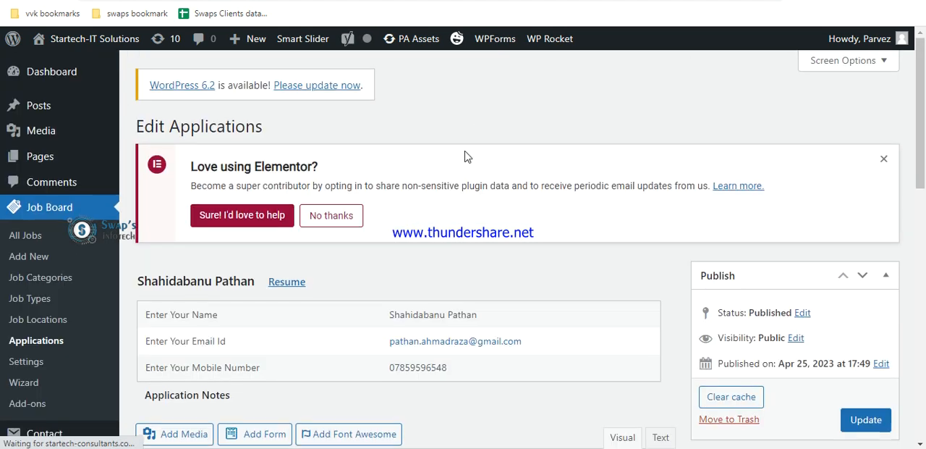
scroll(464, 154, down, 3)
scroll(465, 117, up, 1)
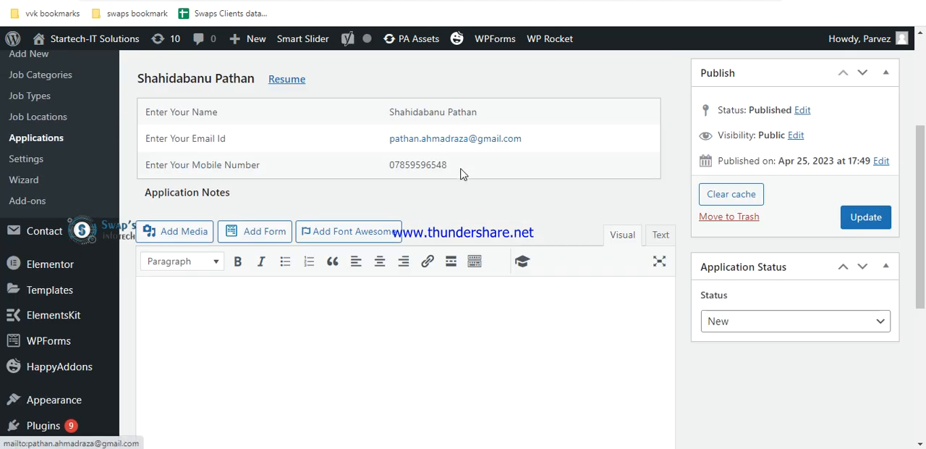
scroll(498, 165, down, 2)
scroll(498, 158, down, 2)
scroll(498, 158, up, 4)
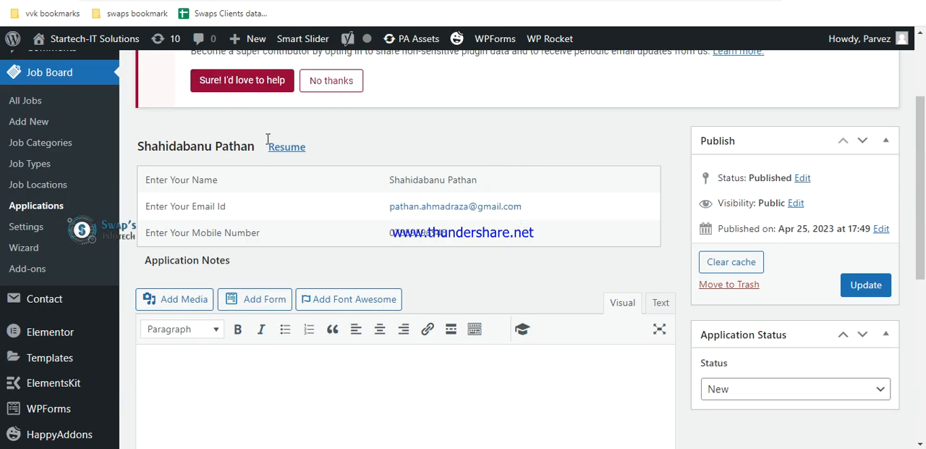
click(288, 149)
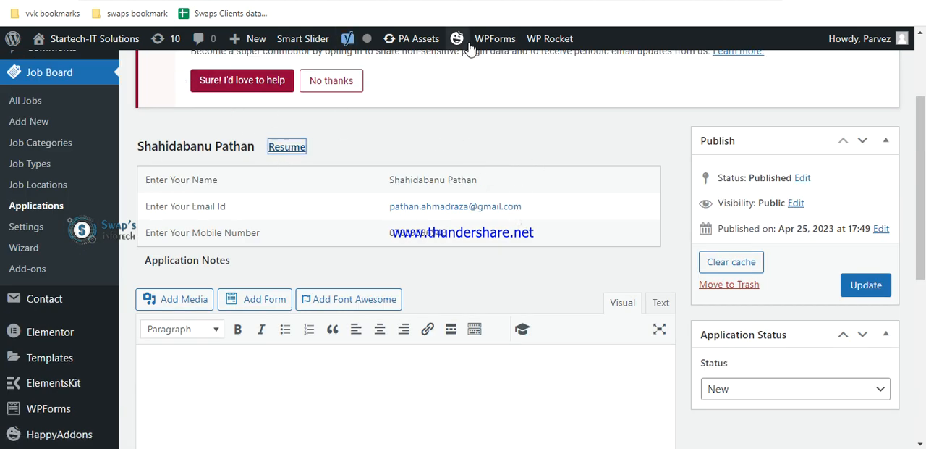
mouse_move(469, 46)
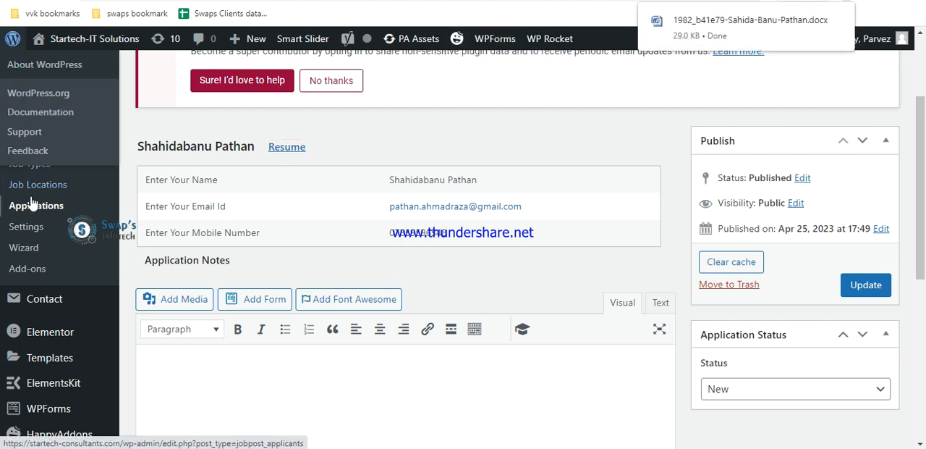
Go back to the applications list for all jobs and look over the applicants, application statuses and resume download actions
click(60, 201)
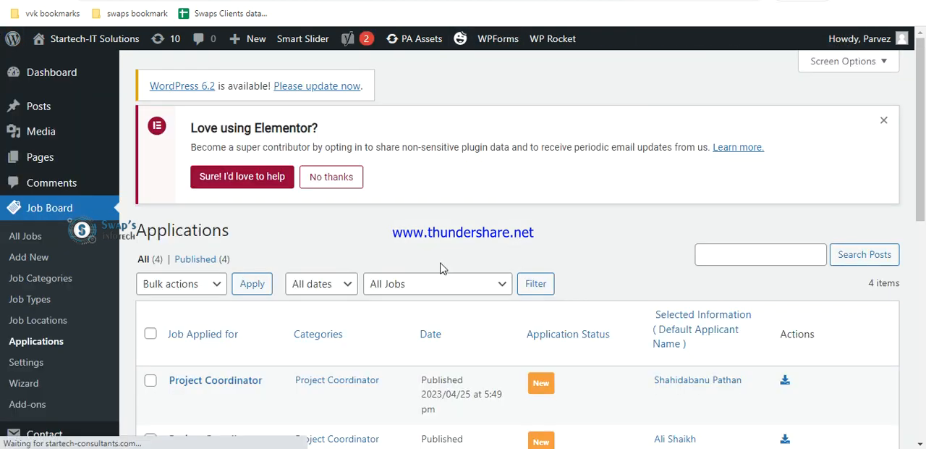
scroll(829, 282, down, 3)
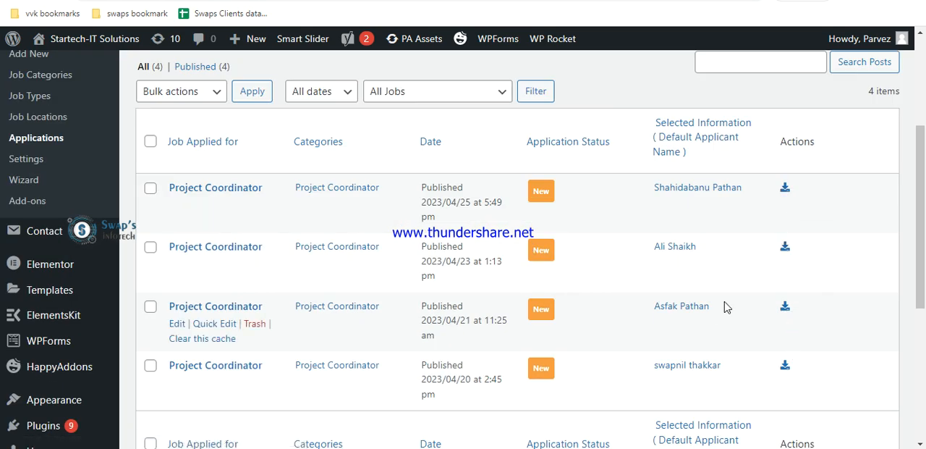
scroll(726, 304, down, 2)
scroll(757, 233, up, 1)
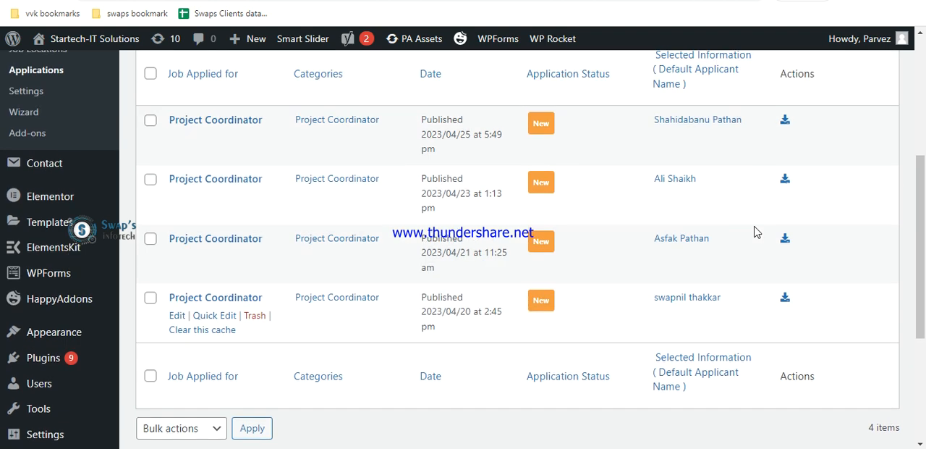
scroll(723, 231, up, 4)
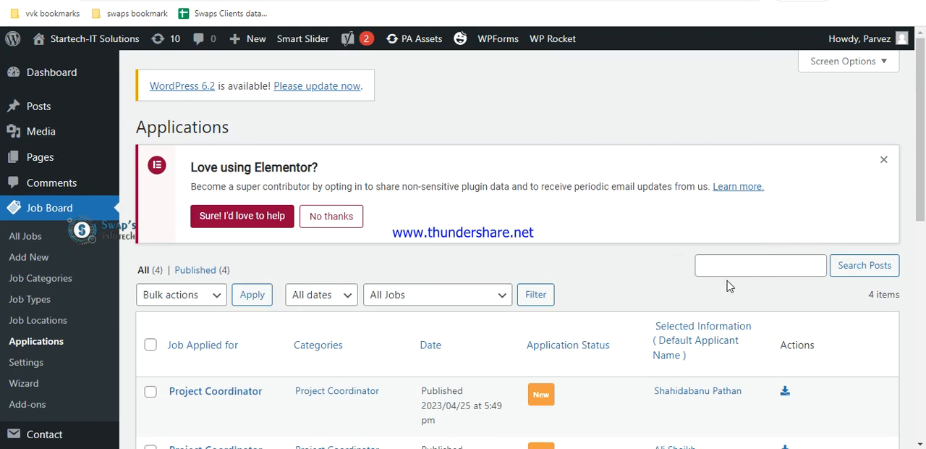
scroll(780, 250, down, 1)
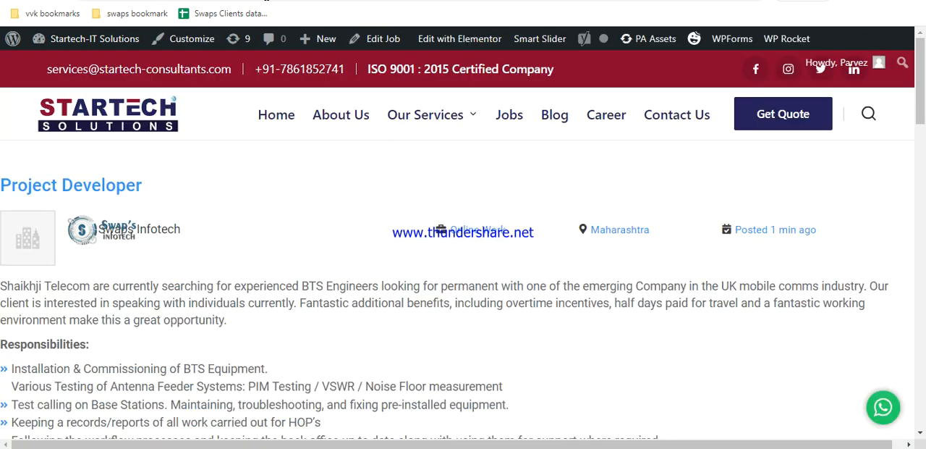
Return to the website's Project Developer page and open the Jobs page from there
click(516, 118)
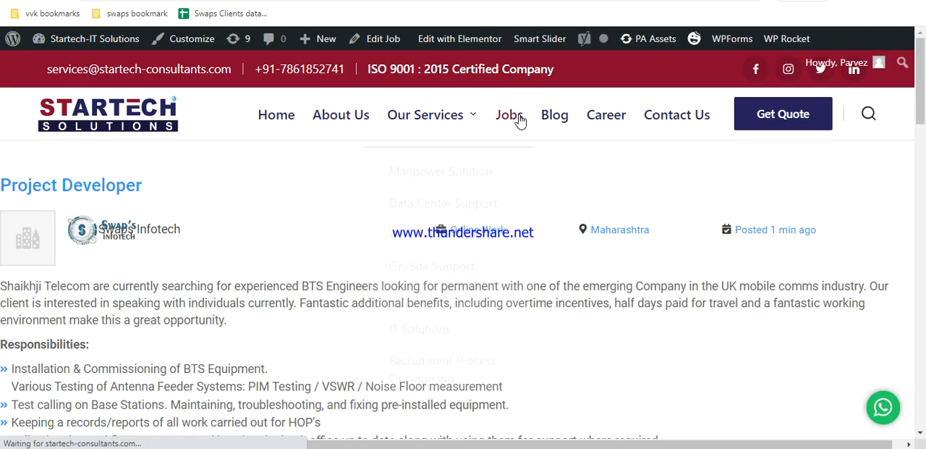